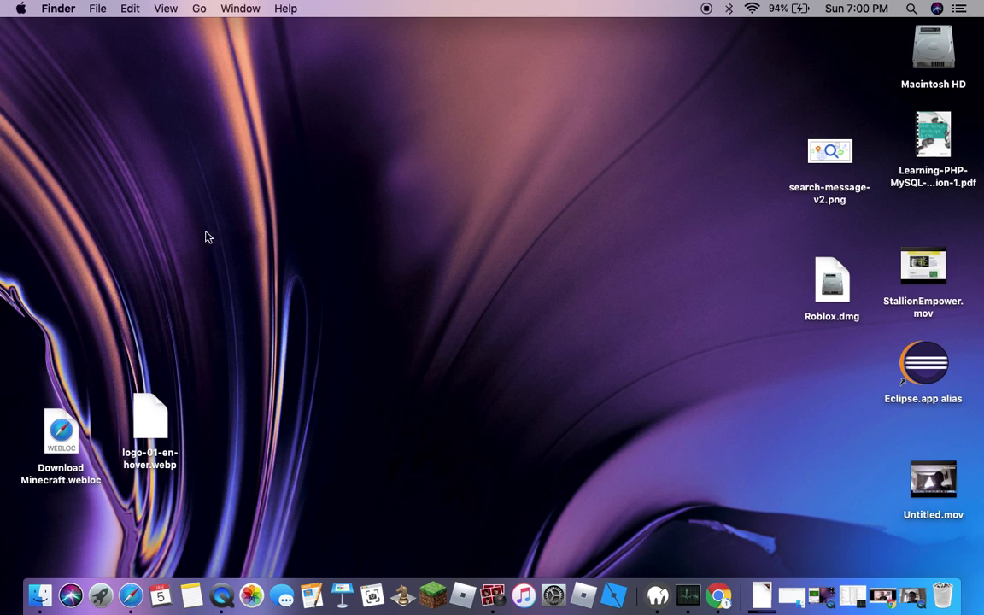
Open a new Chrome tab and go to the Wix blog post editor via the 'wi' suggestion.
click(733, 605)
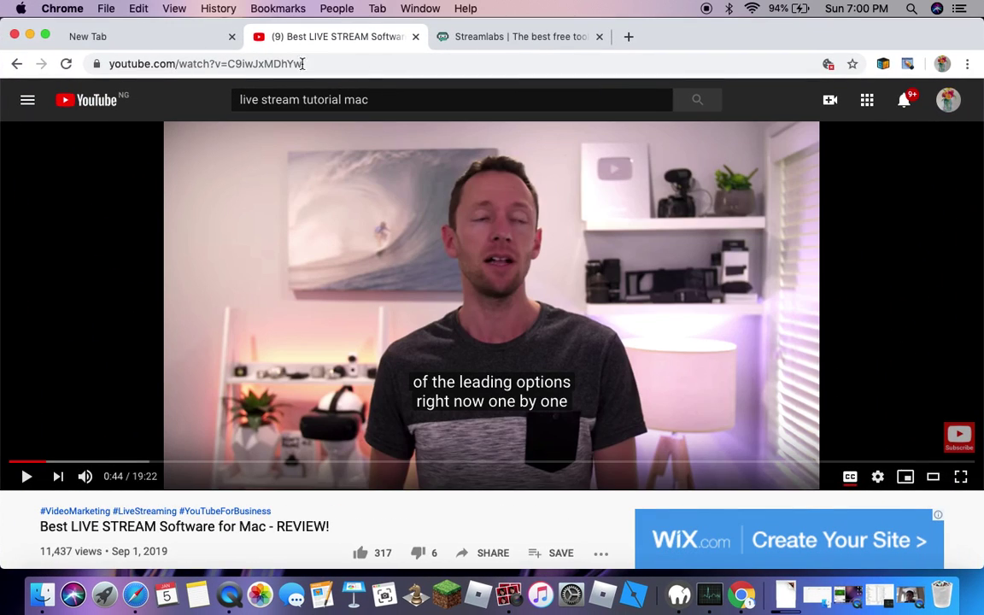
click(631, 36)
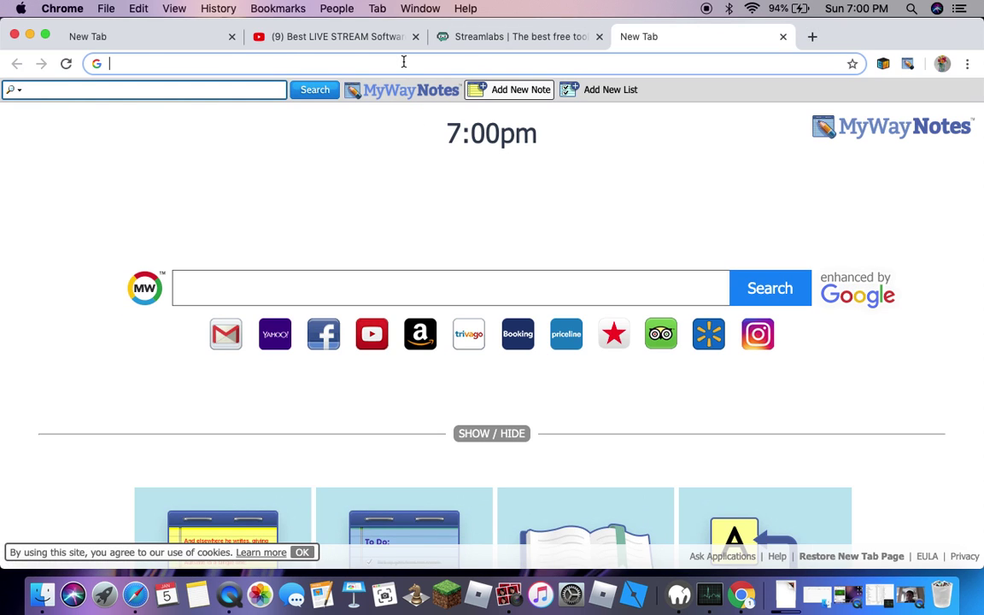
text(wi)
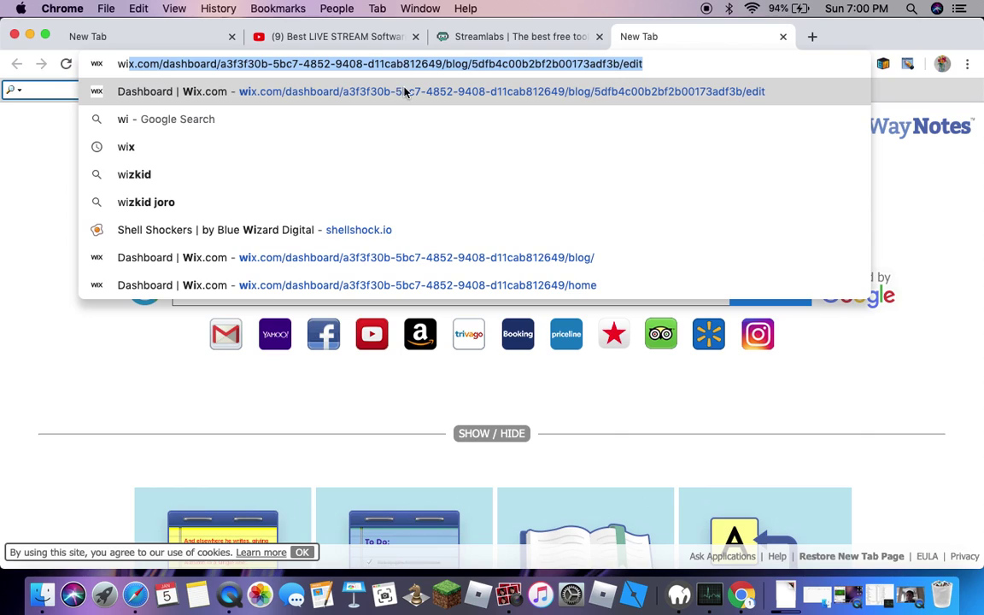
click(336, 100)
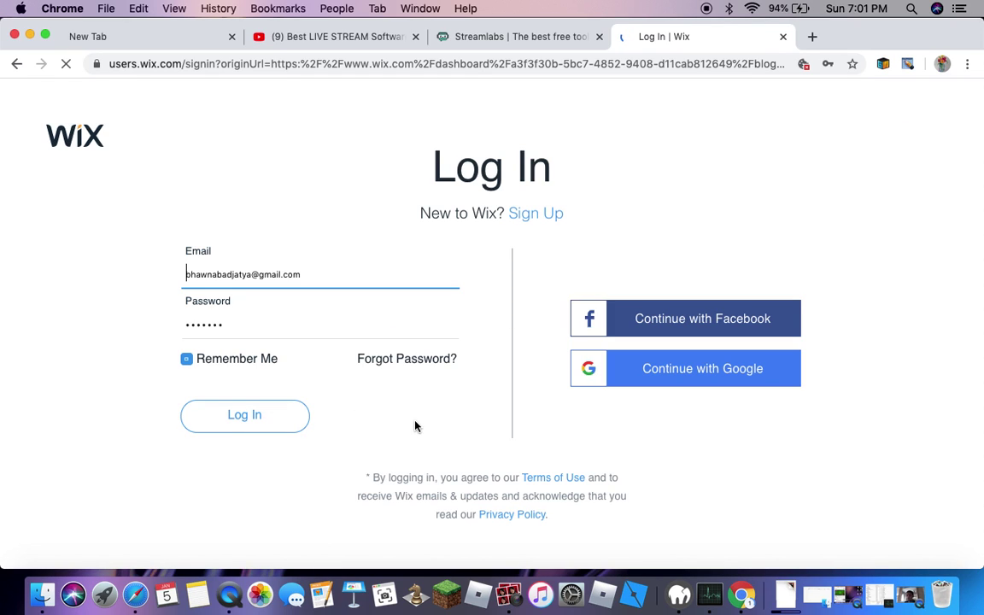
Sign in to Wix with the saved credentials.
click(300, 419)
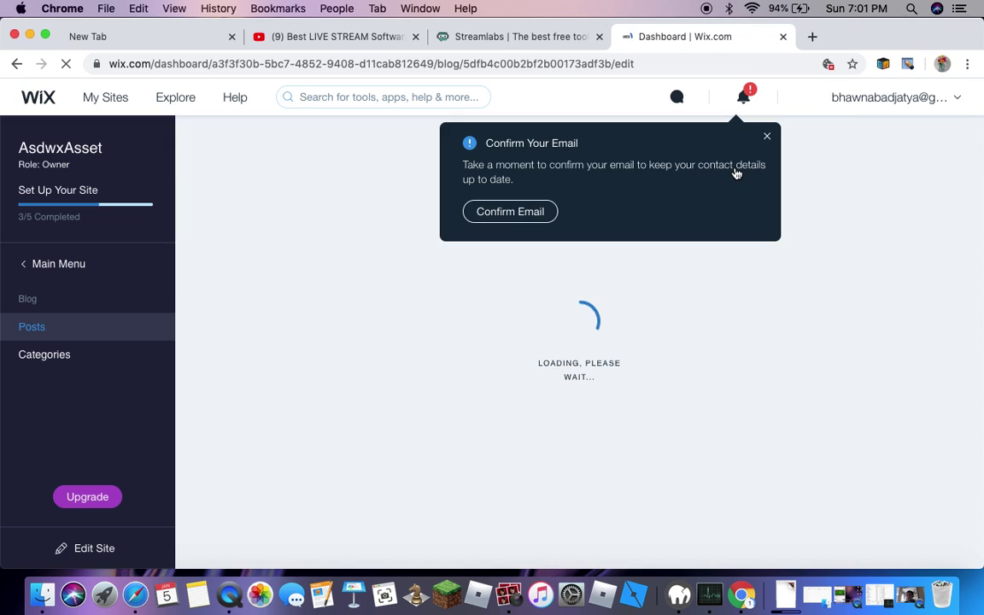
Dismiss the Confirm Email notice, glance at Categories and Posts, and check the Wi-Fi connection.
click(768, 135)
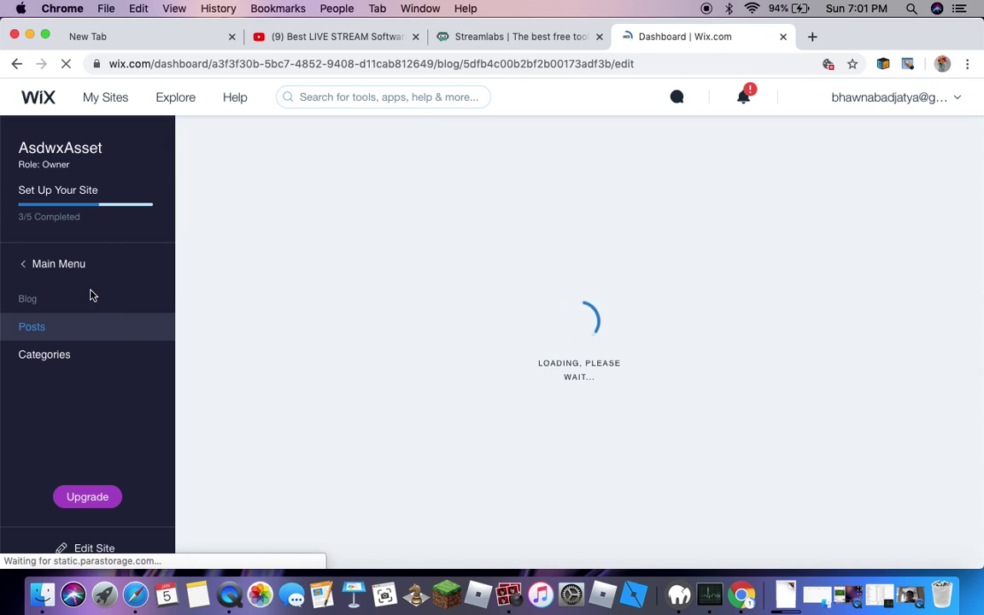
click(59, 355)
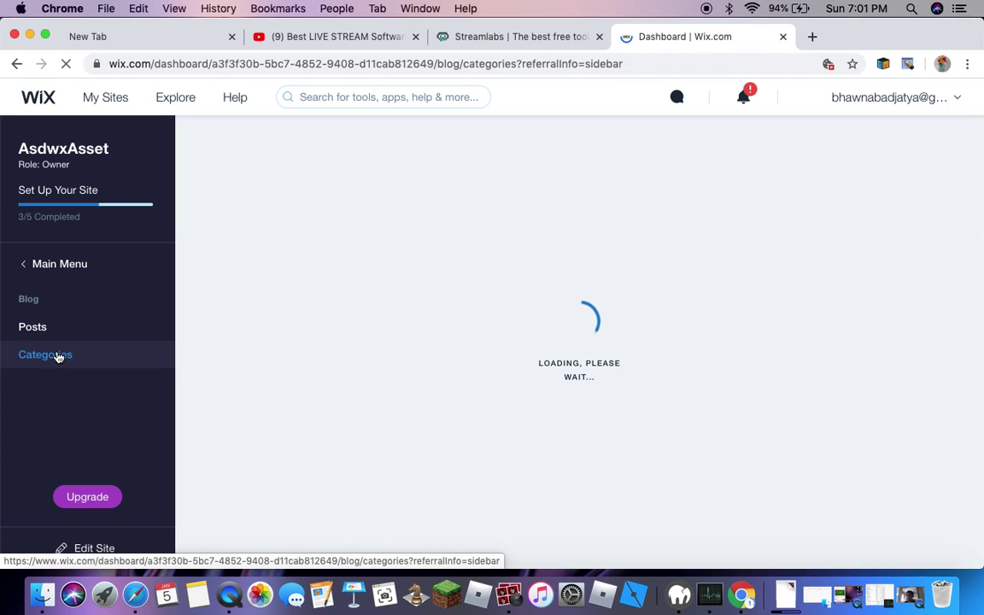
click(61, 326)
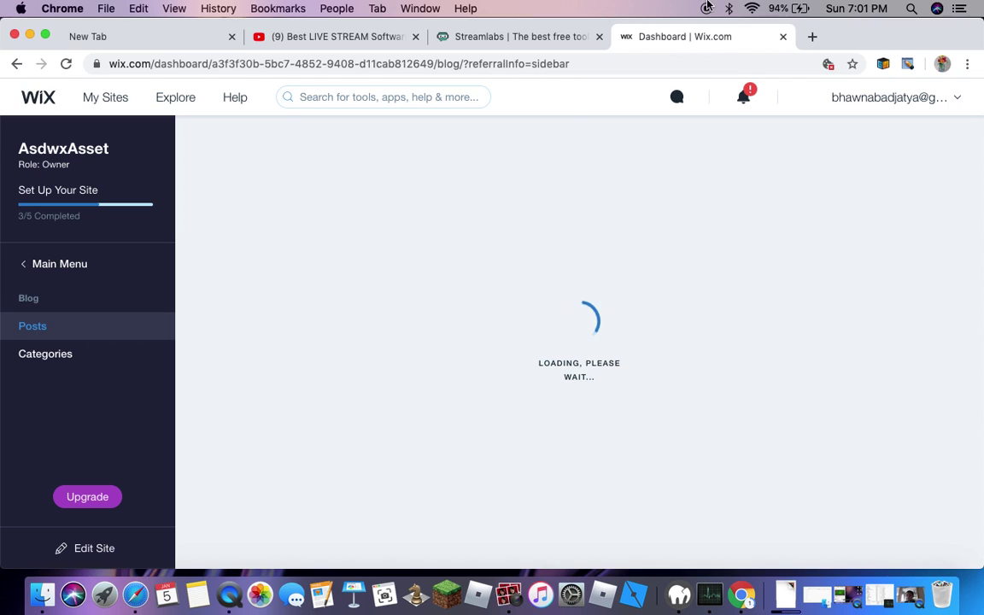
click(753, 9)
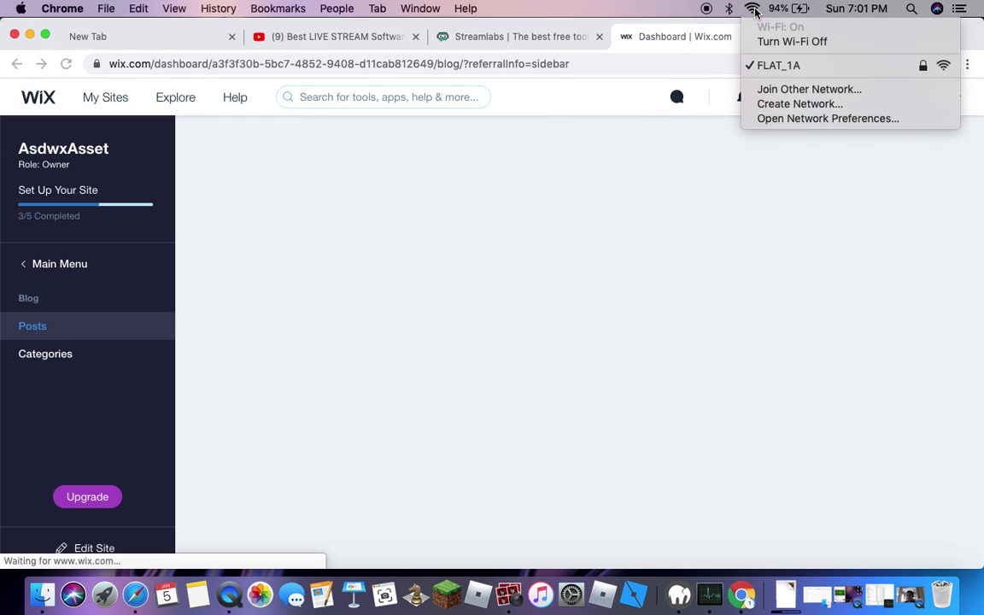
click(816, 189)
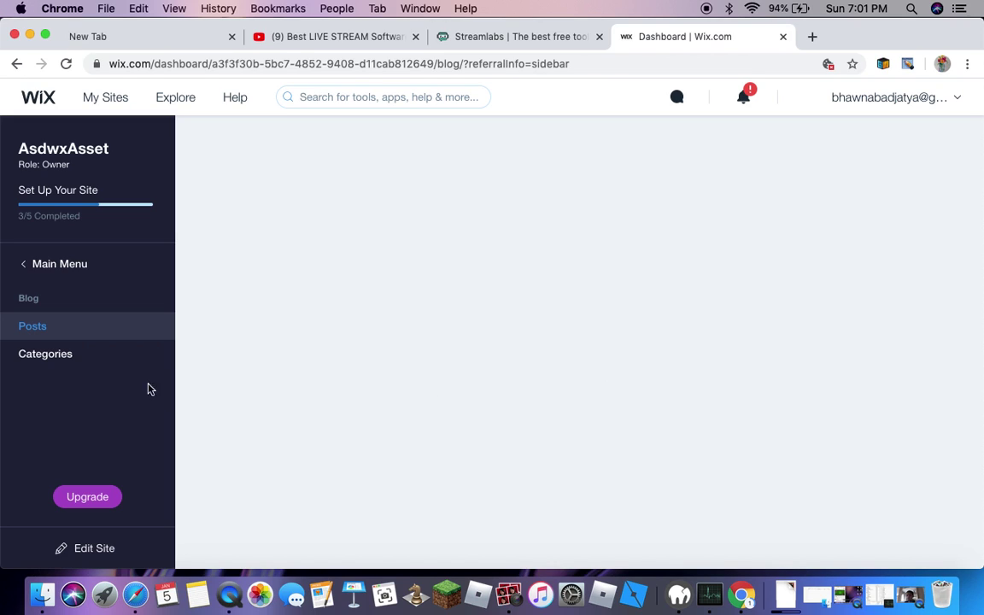
Browse the blog Categories page, then open the first published post for editing.
click(66, 364)
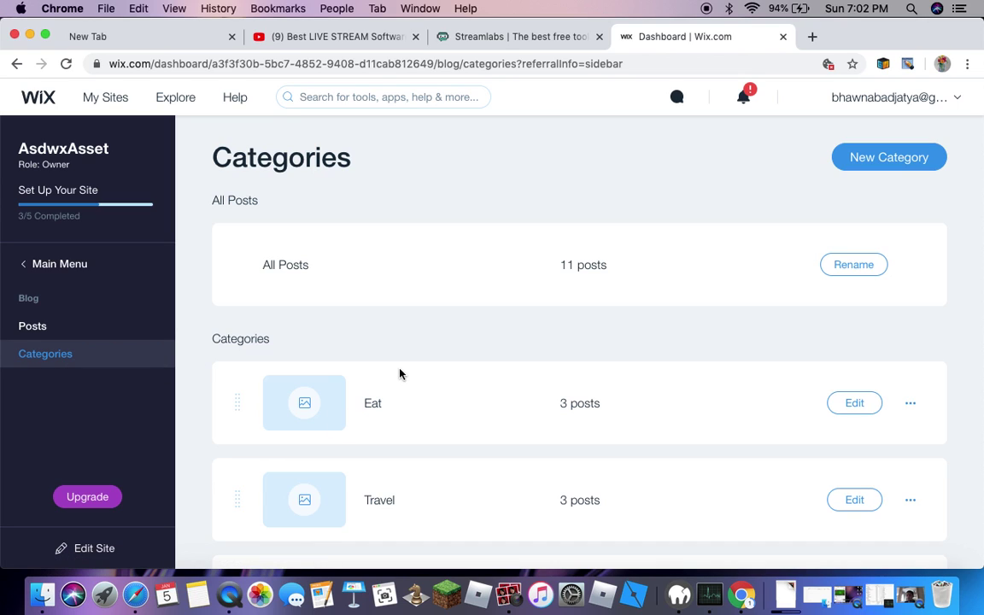
scroll(411, 361, down, 5)
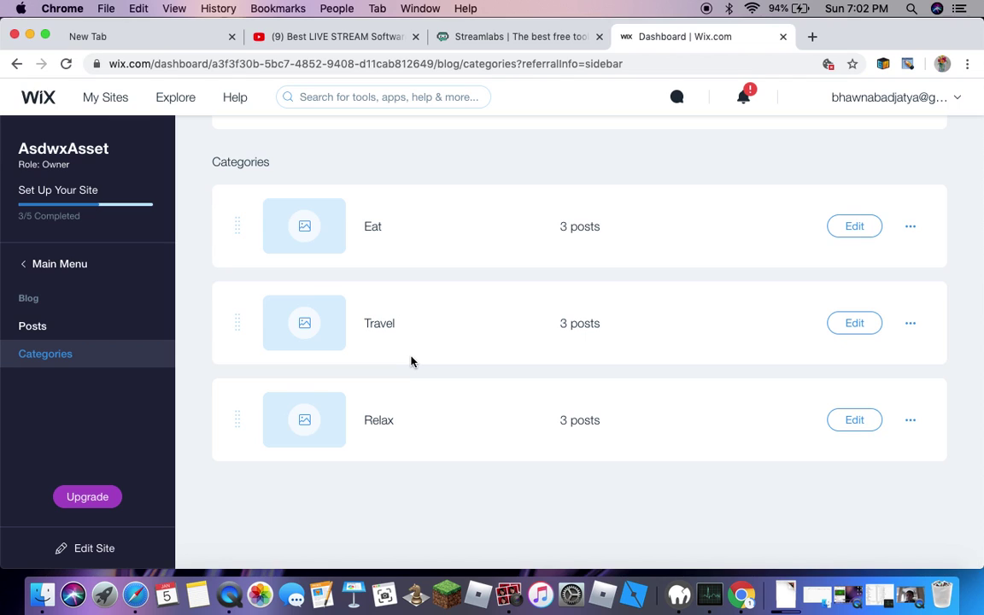
scroll(411, 361, up, 5)
click(58, 327)
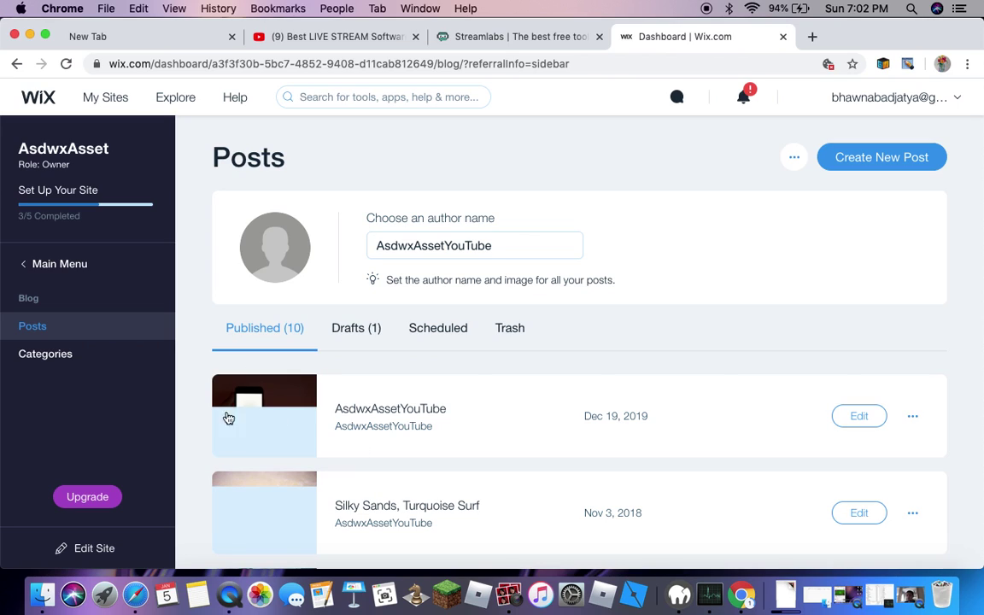
click(271, 416)
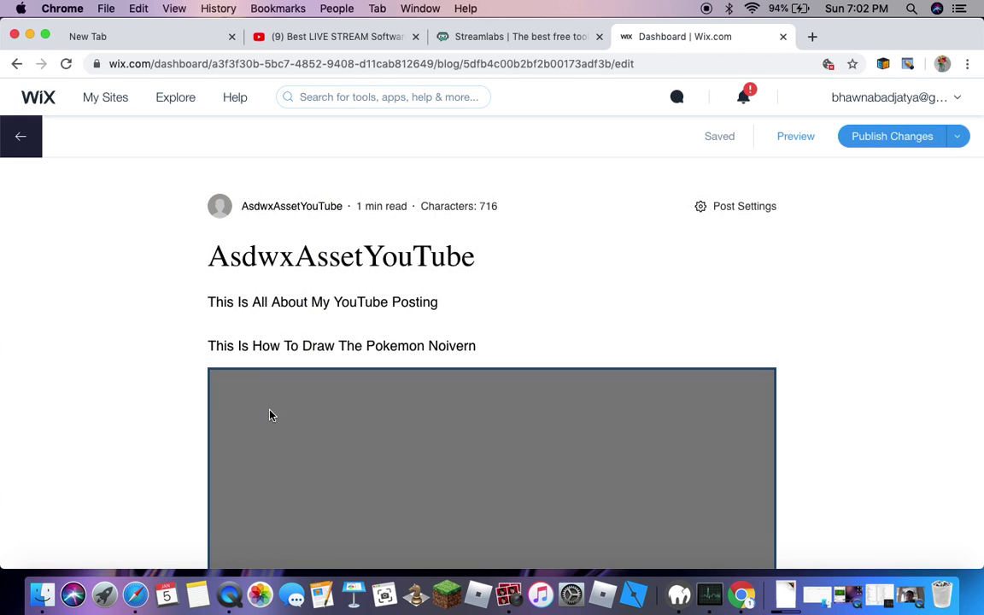
Scroll through the YouTube thumbnail post down to its final text block and channel link.
click(952, 454)
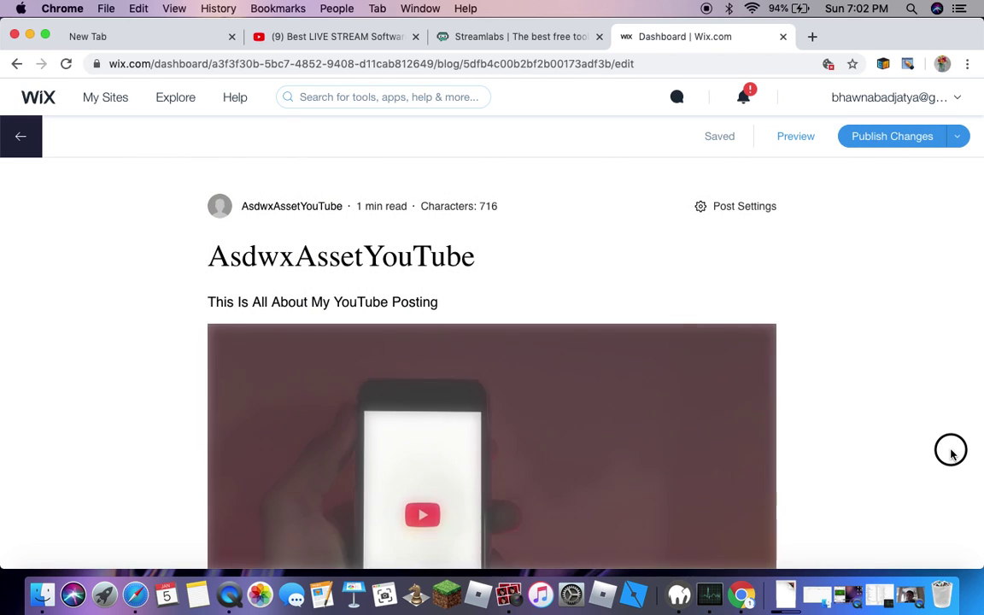
scroll(951, 455, down, 5)
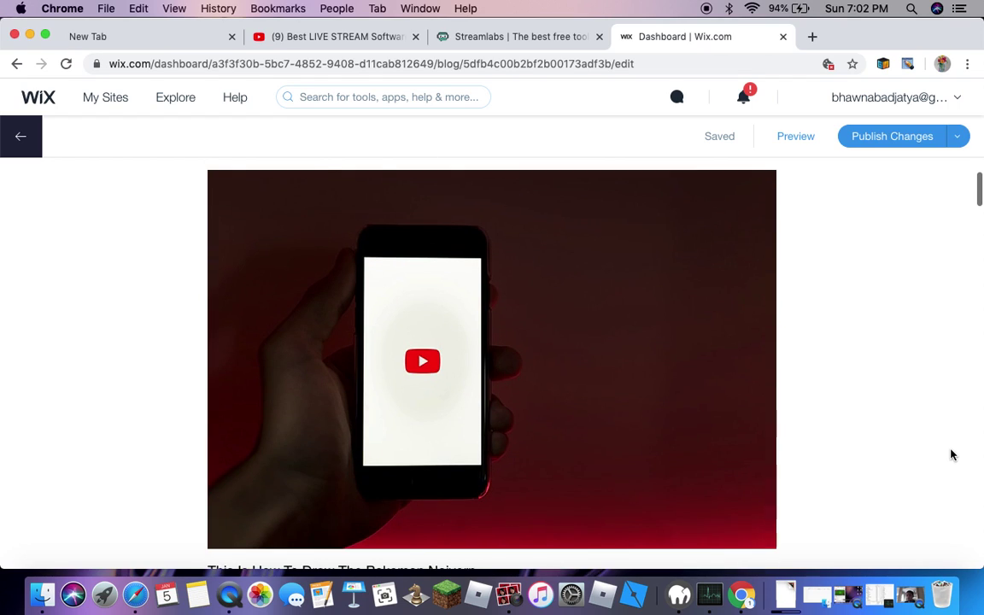
scroll(951, 455, up, 5)
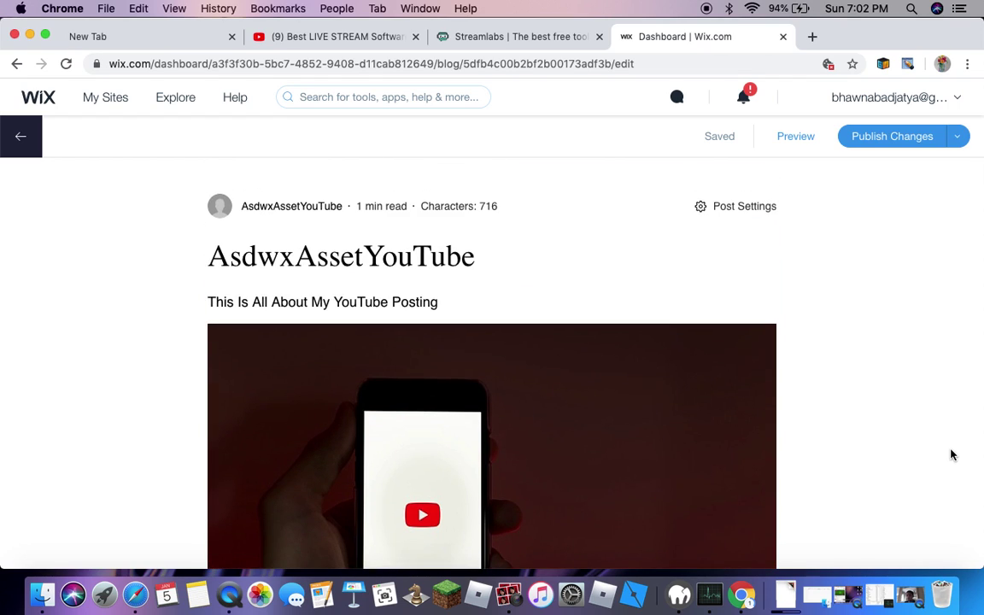
scroll(952, 454, down, 15)
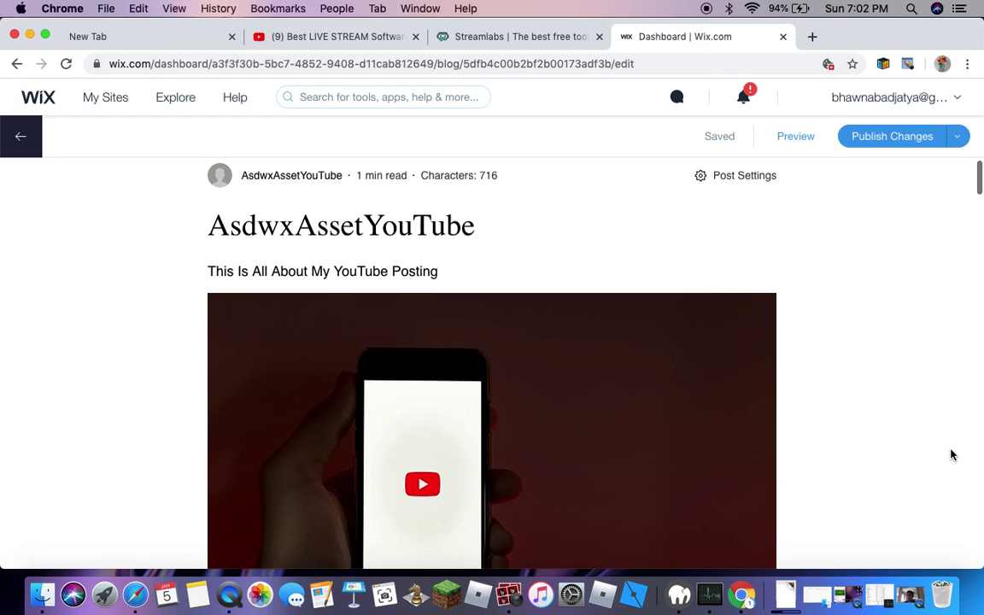
scroll(951, 454, down, 5)
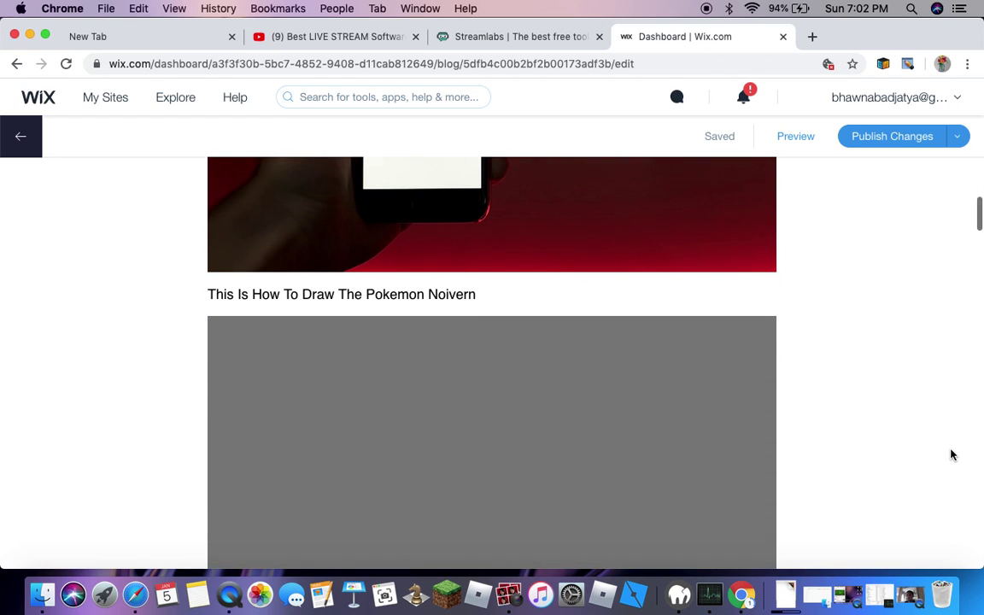
scroll(951, 454, down, 14)
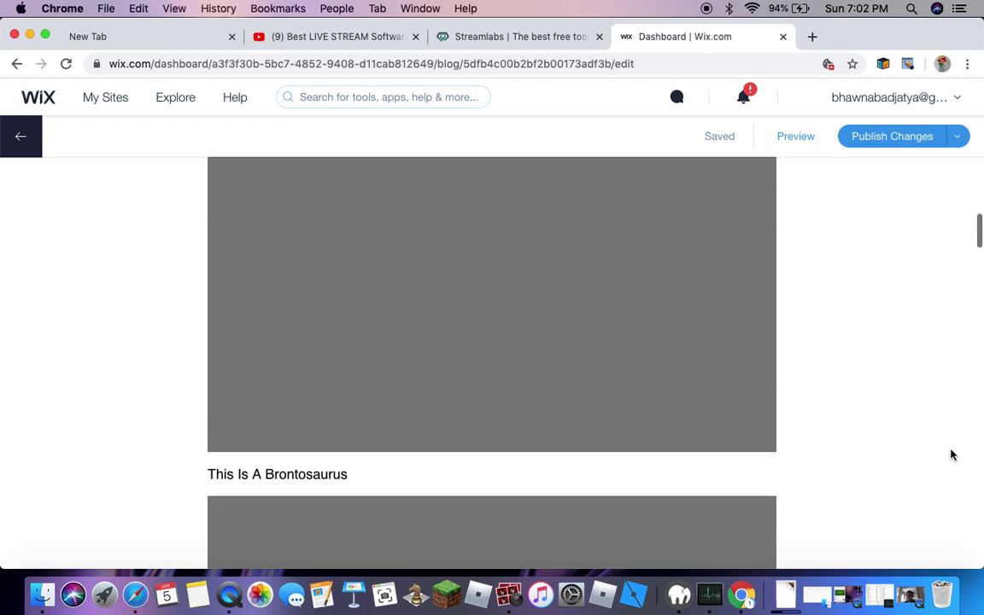
scroll(952, 454, down, 15)
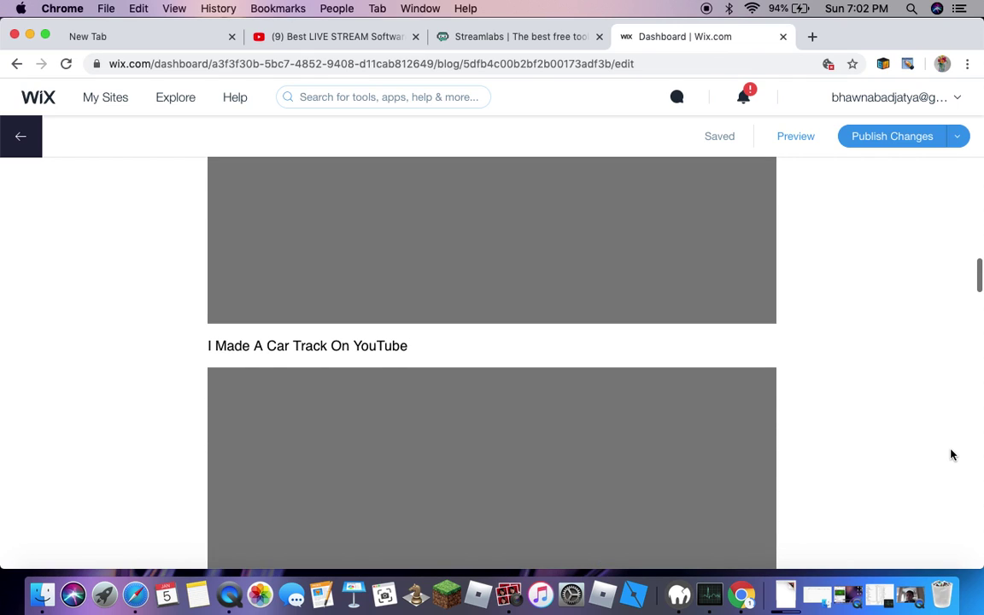
scroll(951, 455, down, 20)
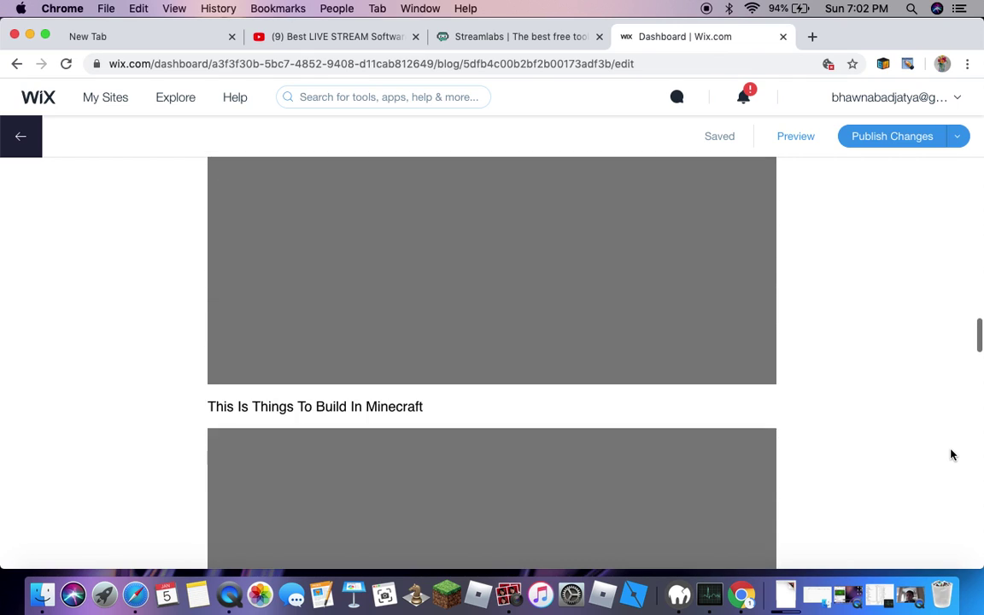
scroll(951, 454, down, 20)
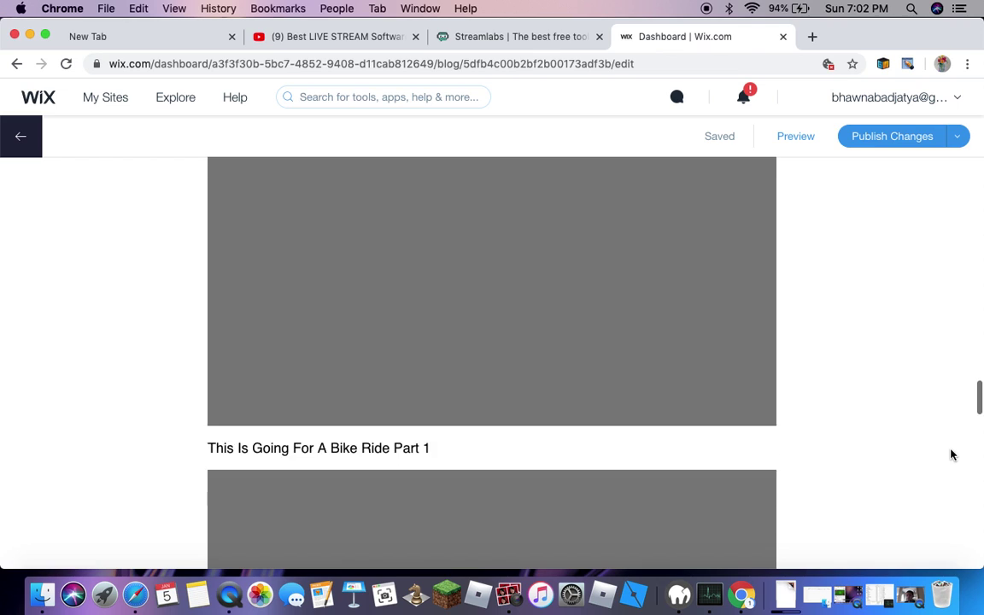
scroll(952, 454, down, 20)
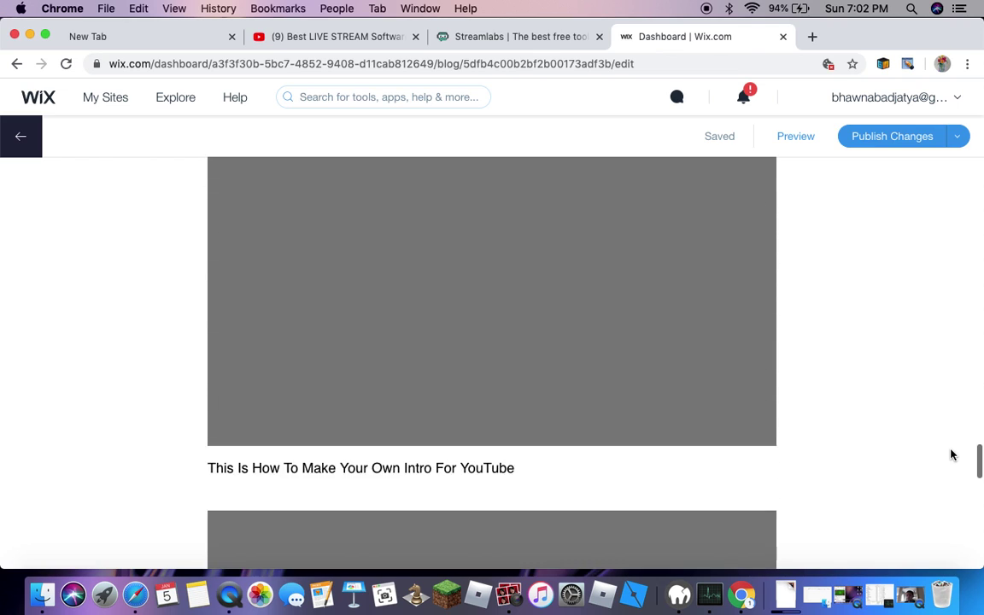
scroll(952, 454, down, 15)
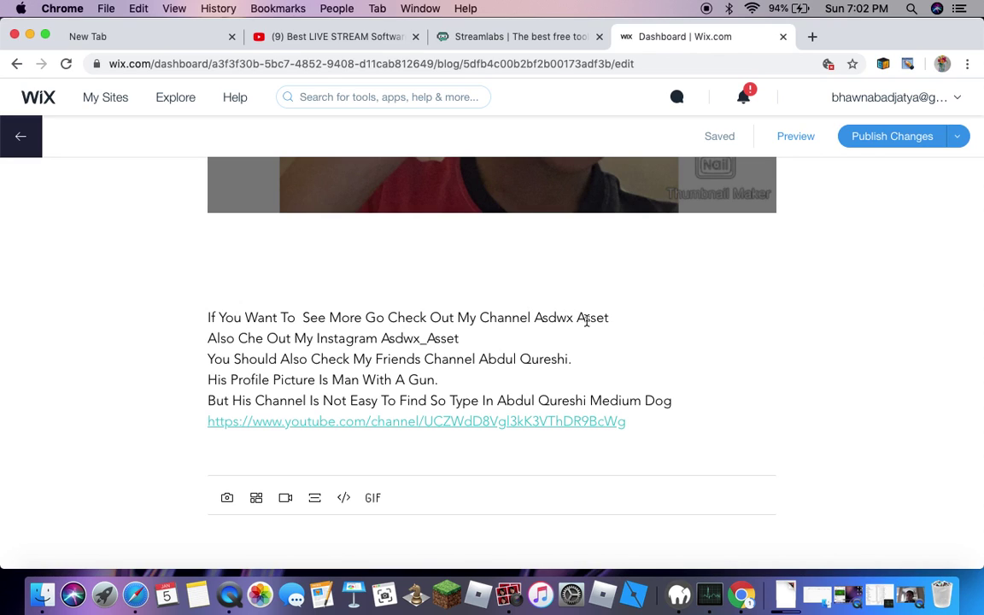
scroll(625, 325, up, 5)
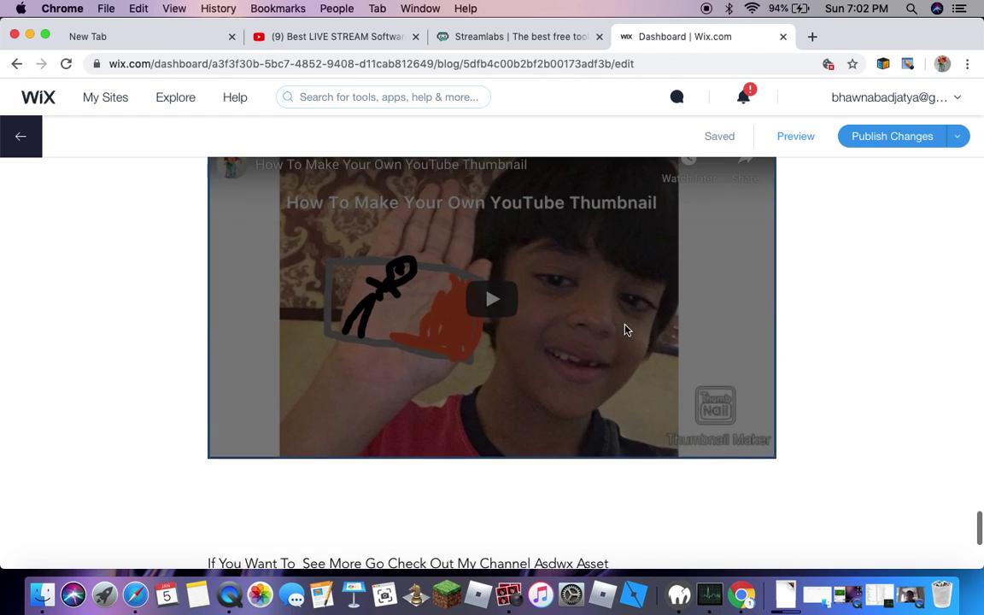
scroll(626, 329, down, 4)
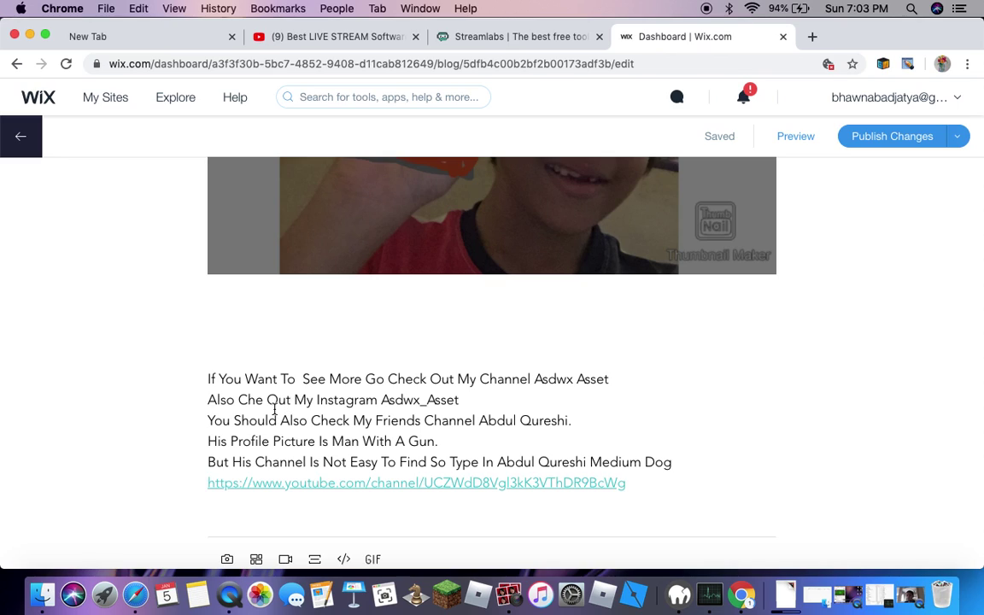
Correct the misspelled 'Che Out' to 'Check Out' in the post body.
click(265, 404)
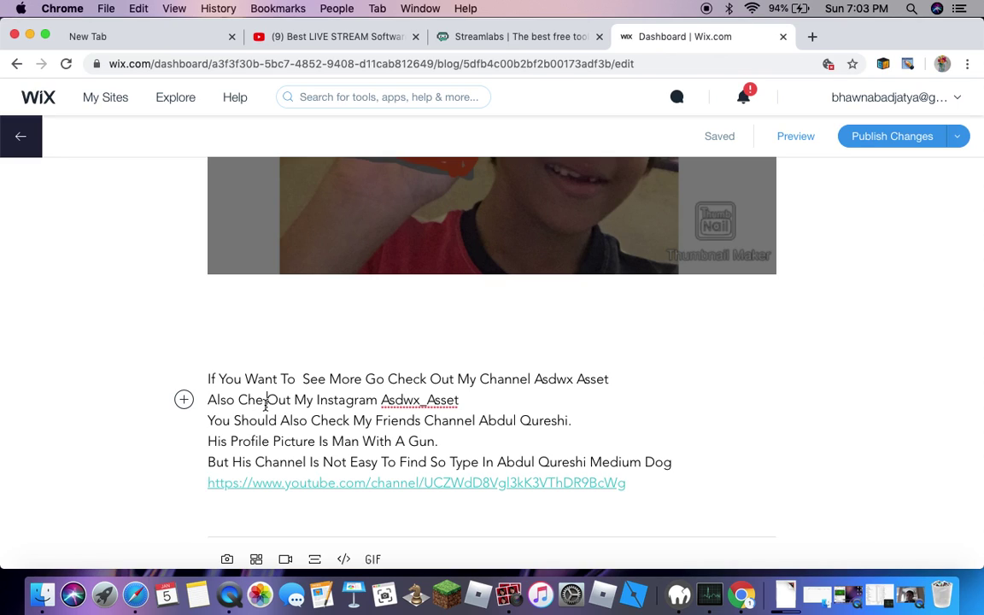
key(BackSpace)
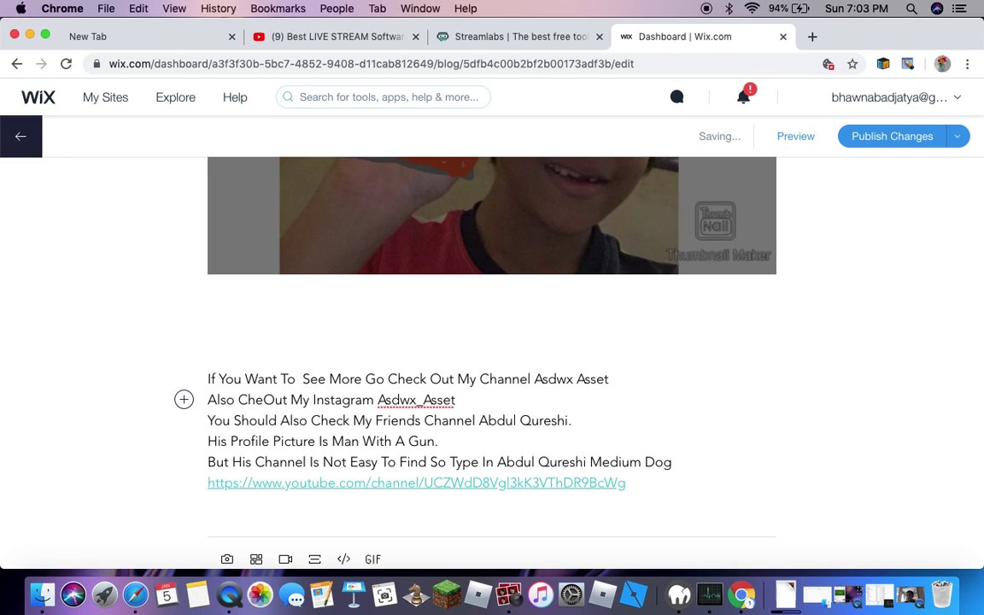
text(ck)
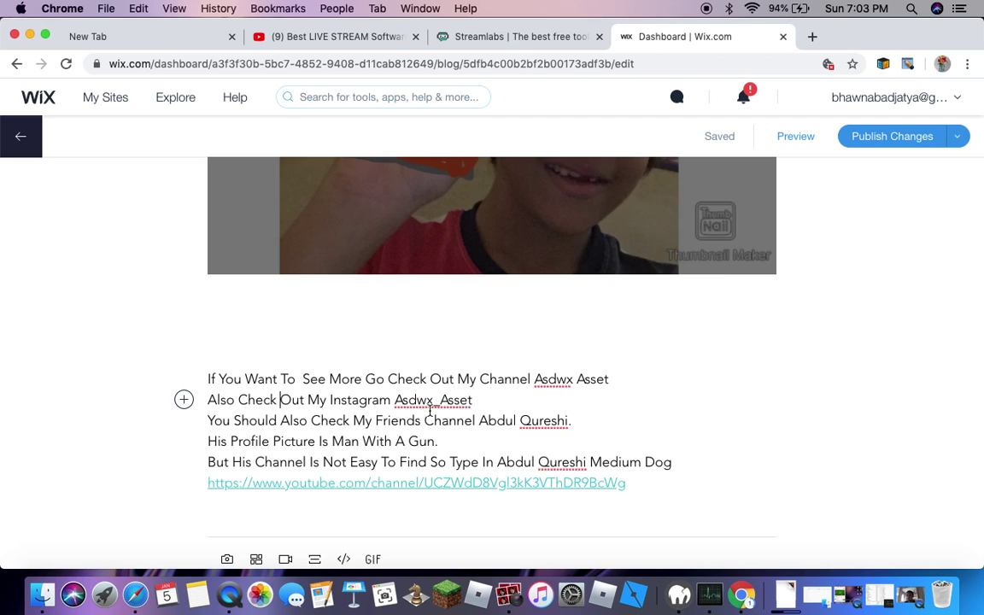
Remove the empty line after 'Qureshi.' and publish the post changes.
click(632, 417)
key(Return)
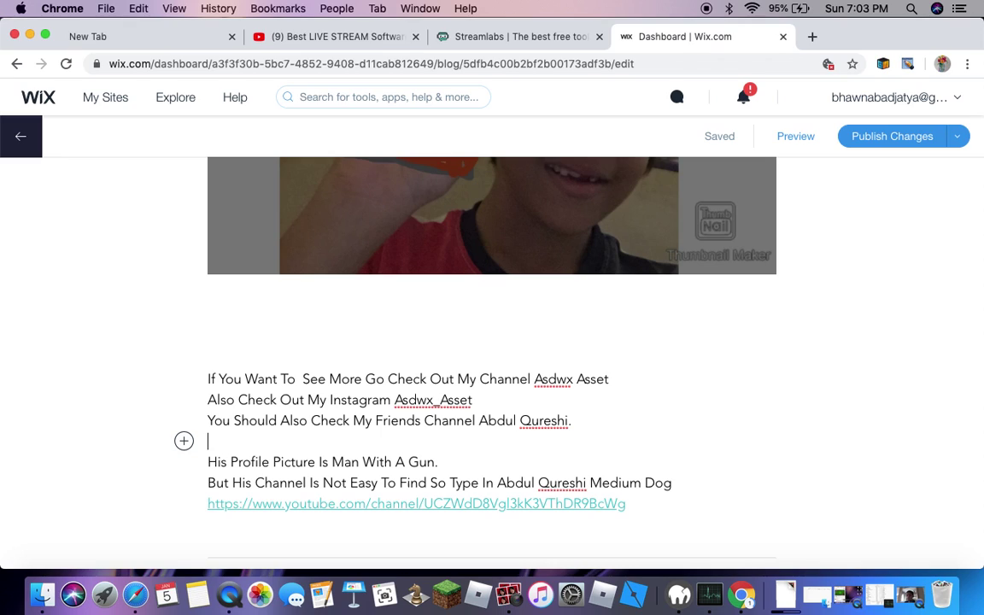
key(BackSpace)
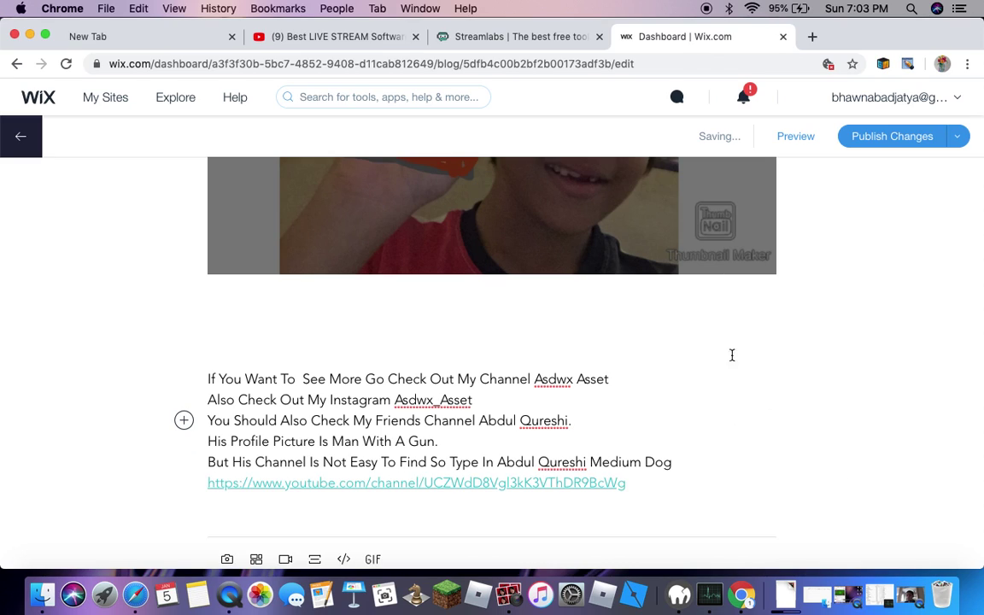
click(869, 145)
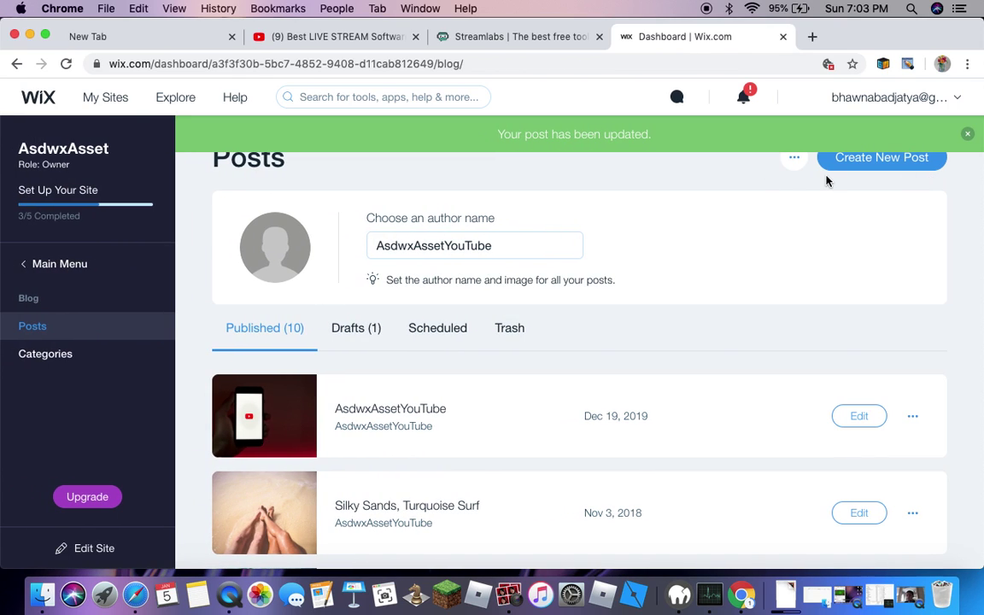
Start a new, empty blog post from the Posts page.
click(877, 163)
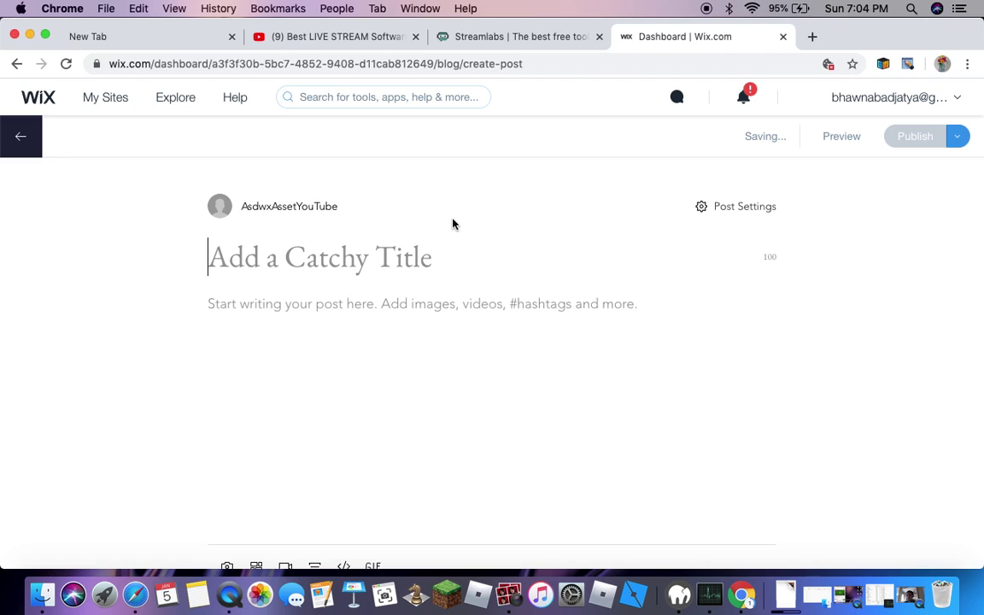
Title the new post 'Beaches', replacing the earlier tries 'Photo' and 'Holidays'.
text(P)
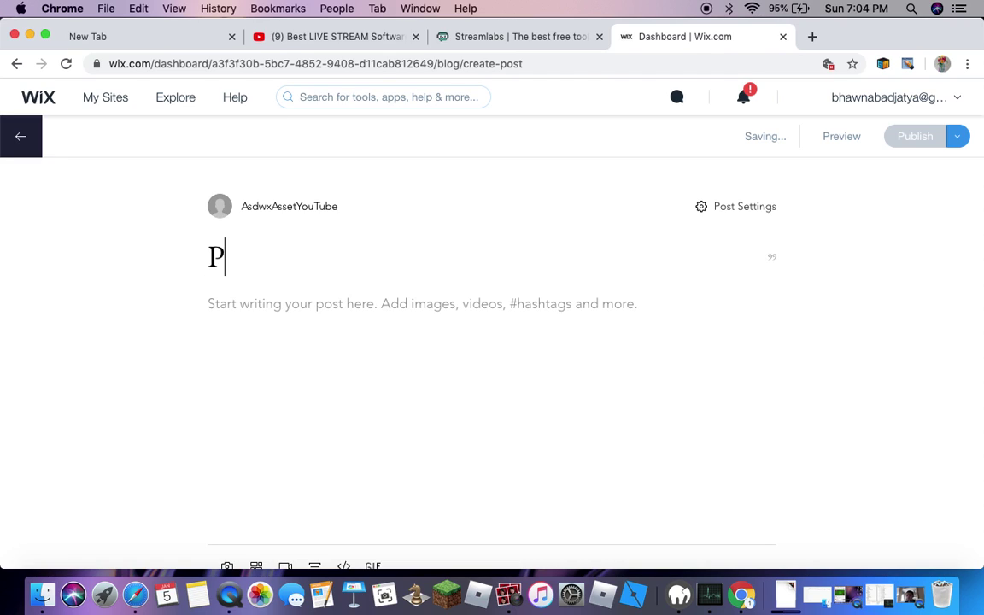
text(hoto)
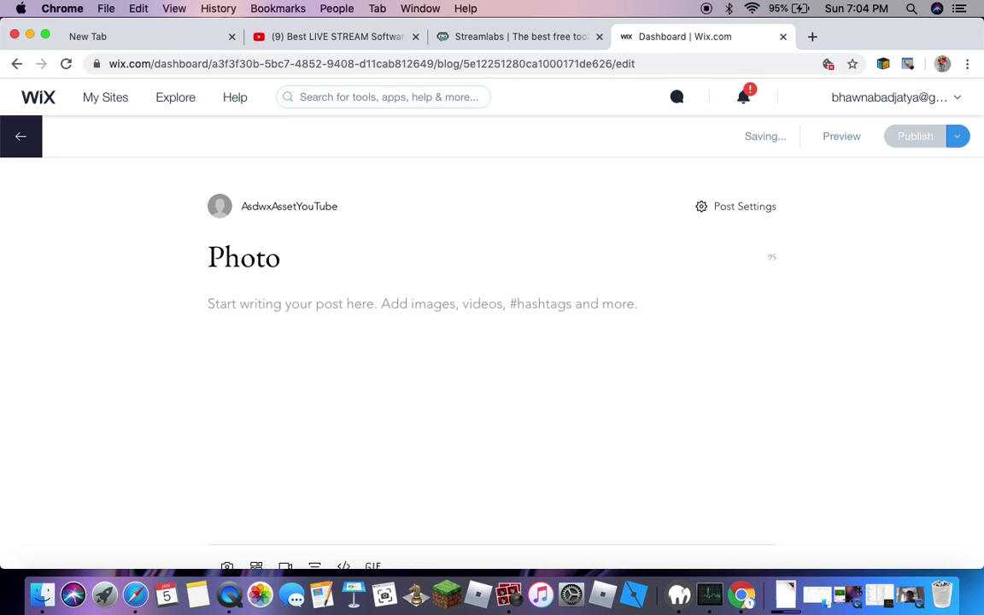
key(BackSpace)
key(BackSpace)
key(BackSpace)
key(BackSpace)
key(BackSpace)
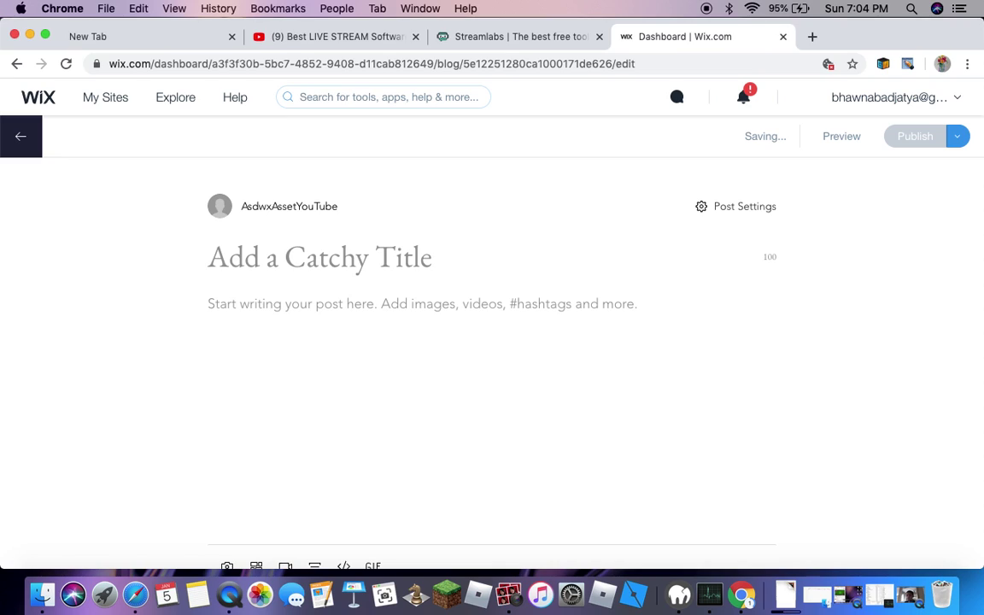
text(Ho)
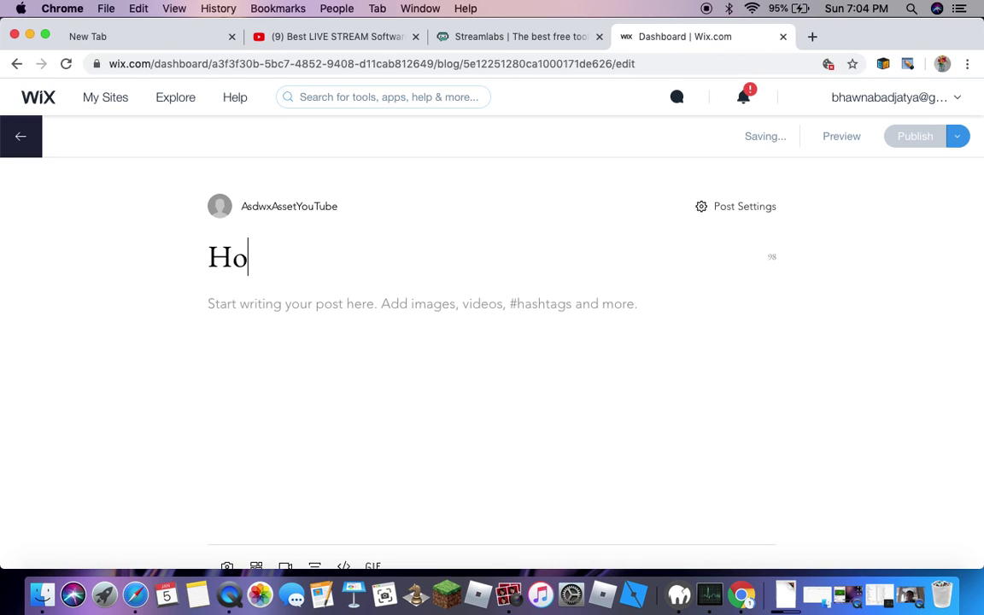
text(lidays)
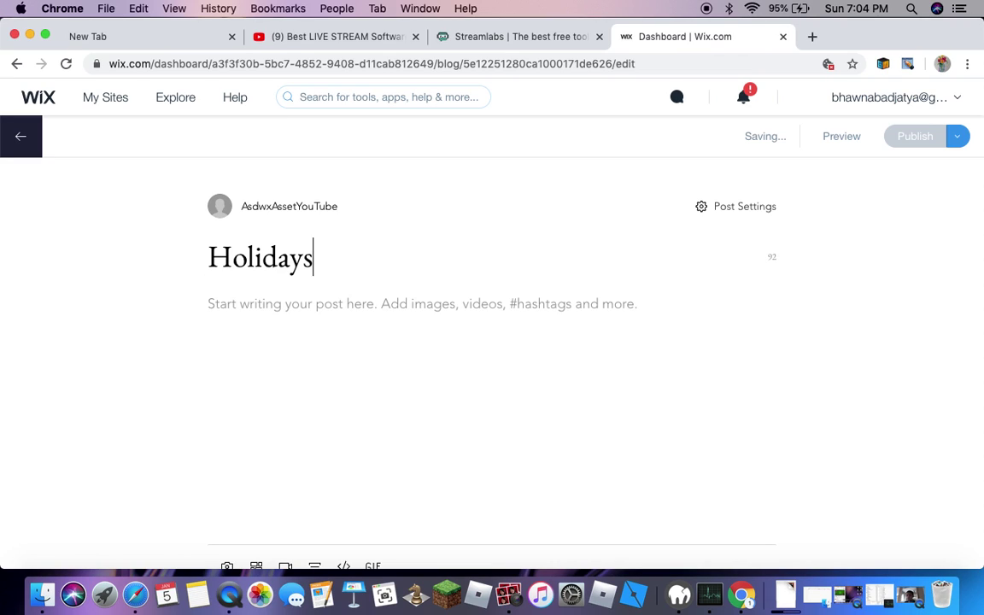
click(481, 310)
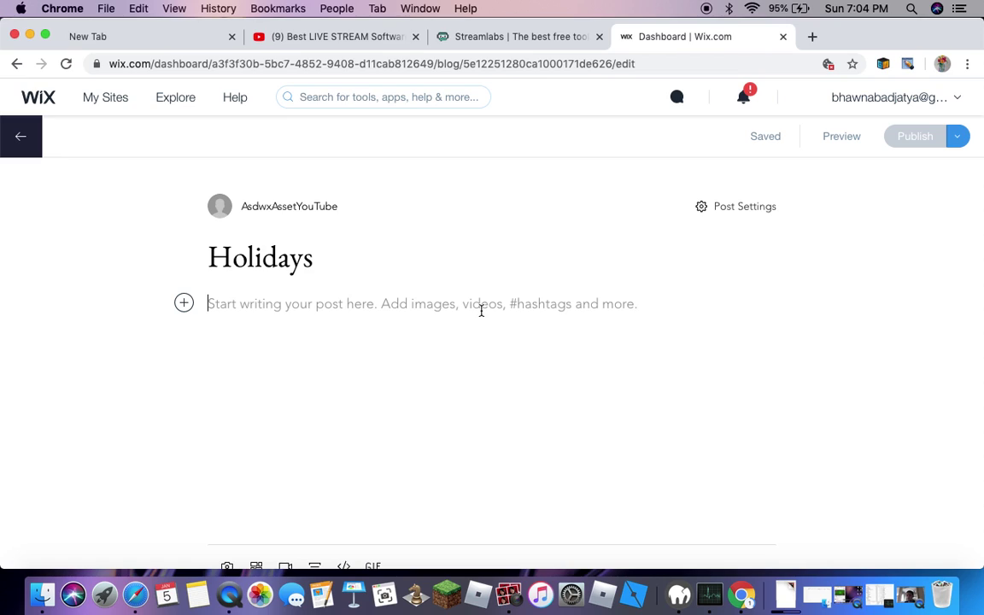
click(379, 266)
key(BackSpace)
key(BackSpace)
key(BackSpace)
key(BackSpace)
key(BackSpace)
key(BackSpace)
key(BackSpace)
key(BackSpace)
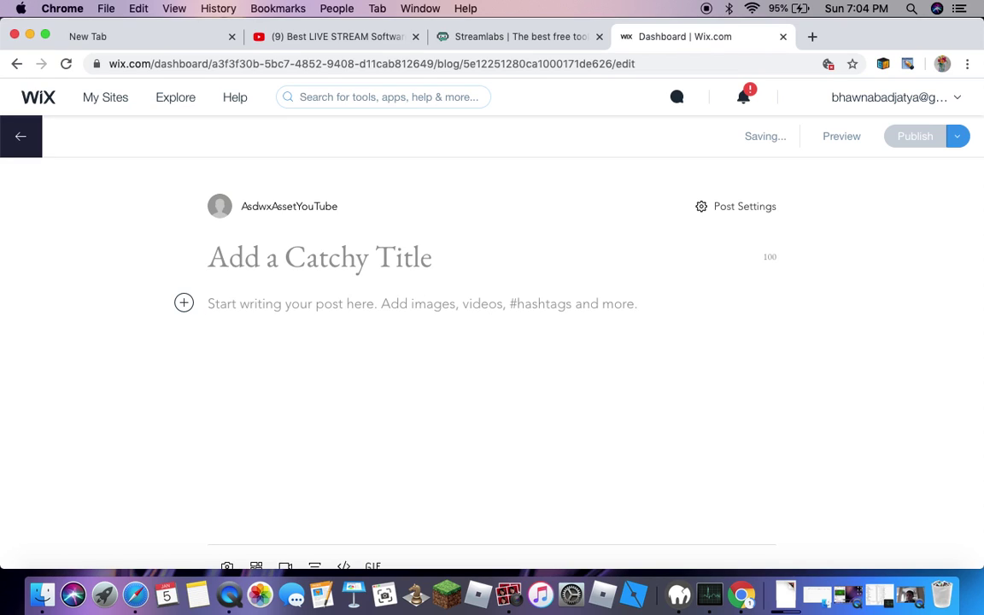
text(Be)
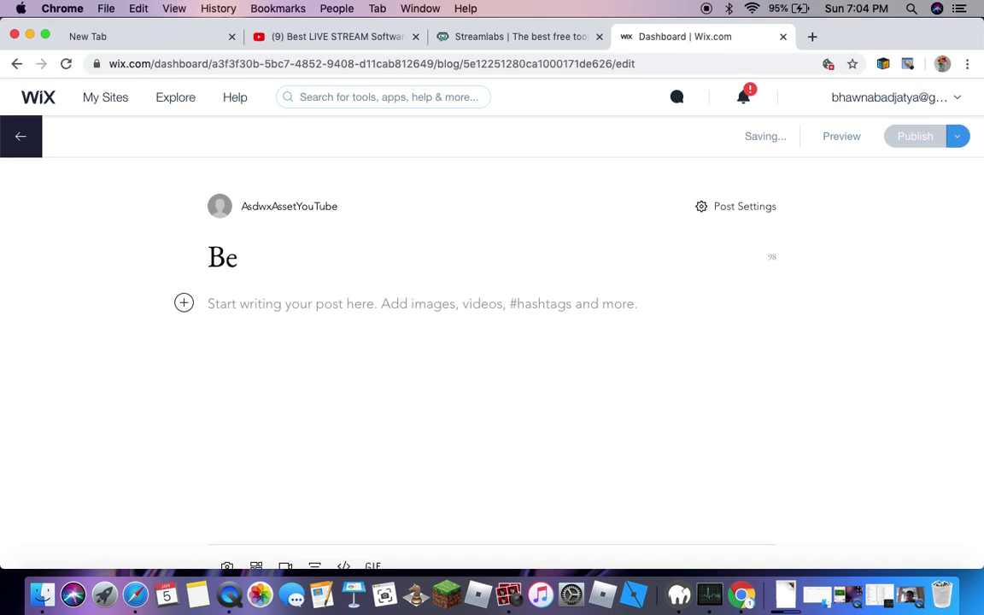
text(aches)
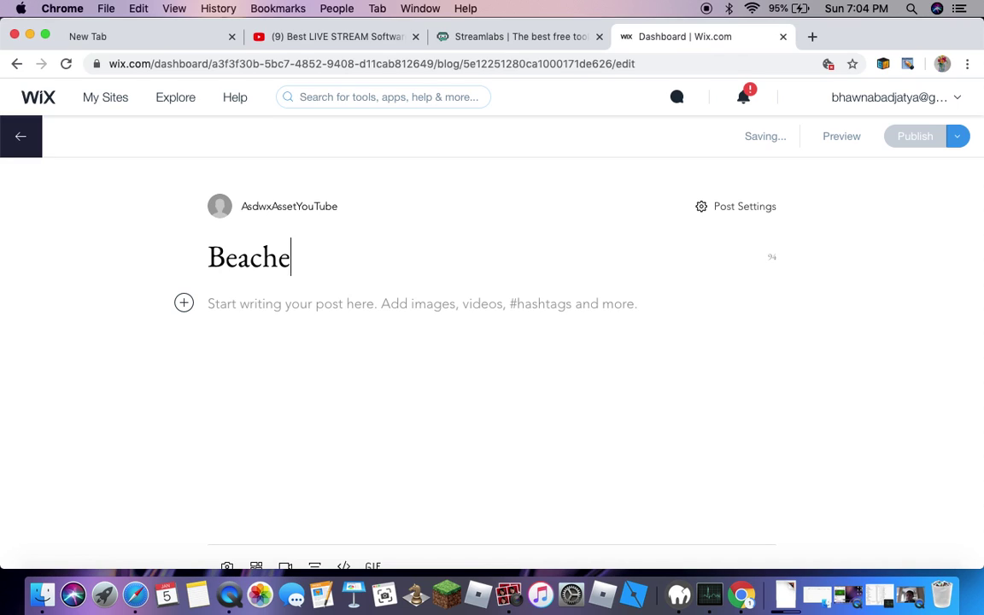
Move into the empty post body and bring up the add-content options.
click(333, 306)
click(184, 304)
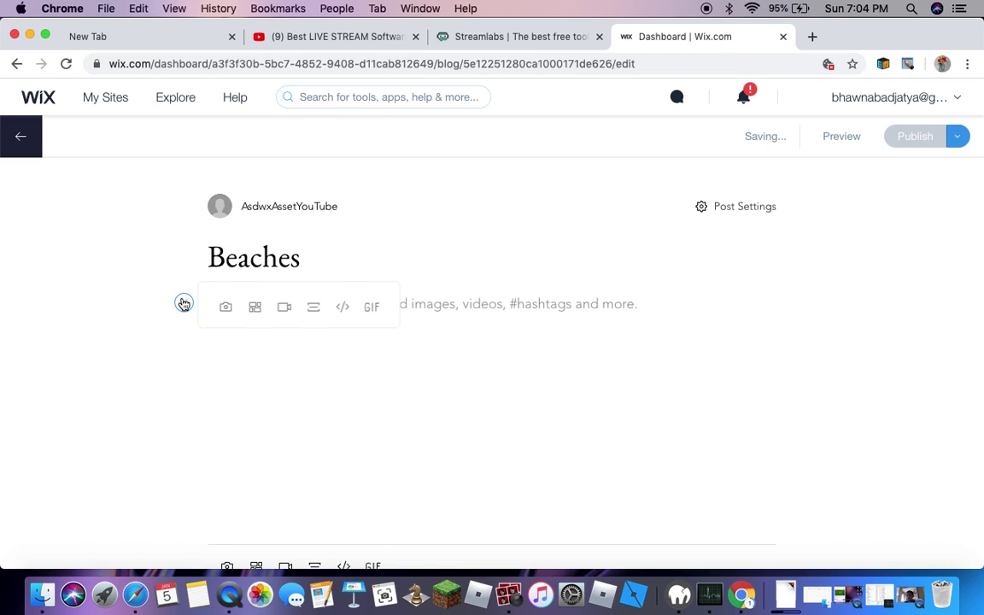
click(226, 316)
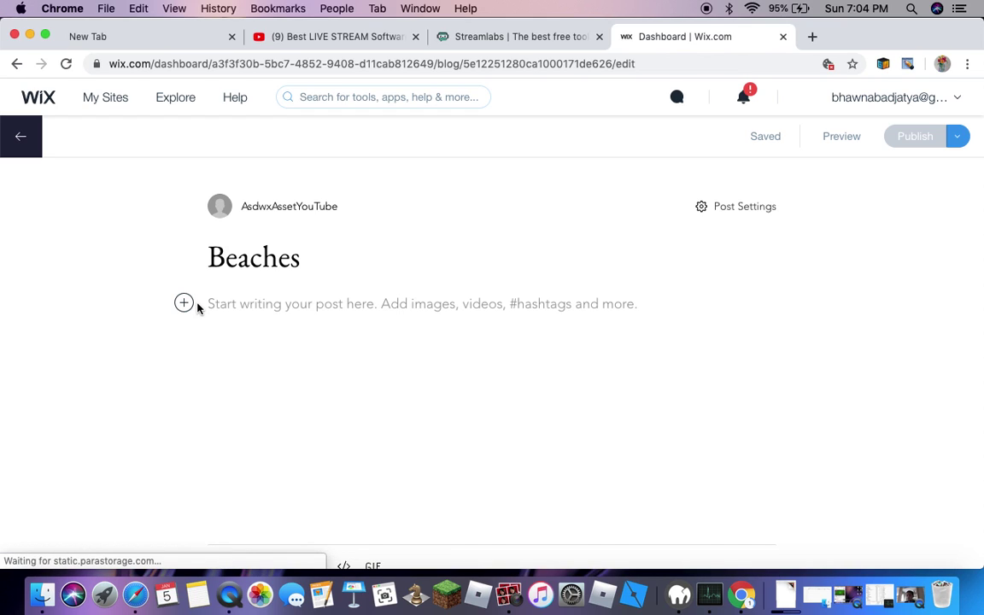
click(184, 304)
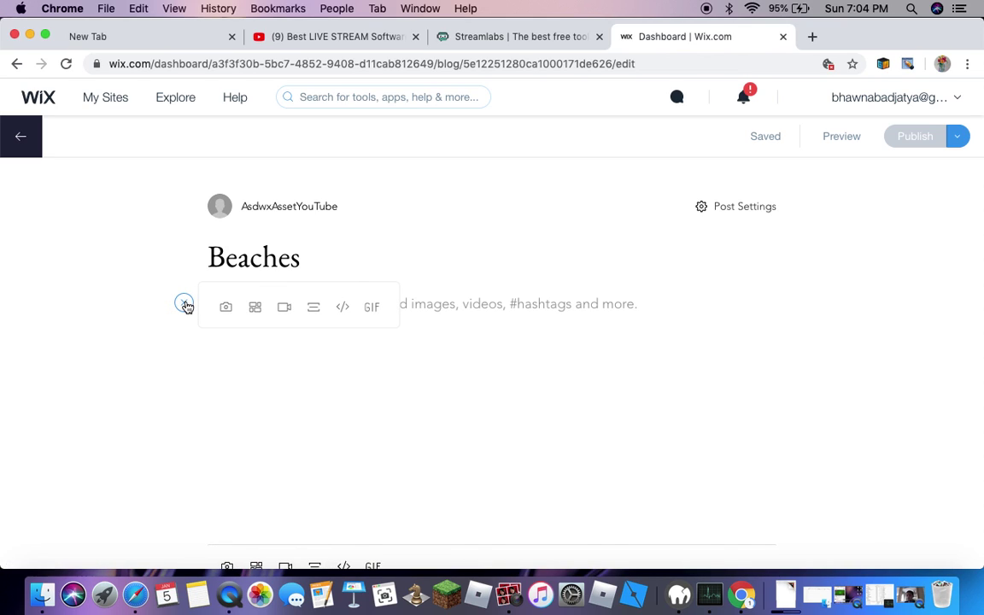
Open the image picker and search Site Files for 'Beach'.
click(255, 308)
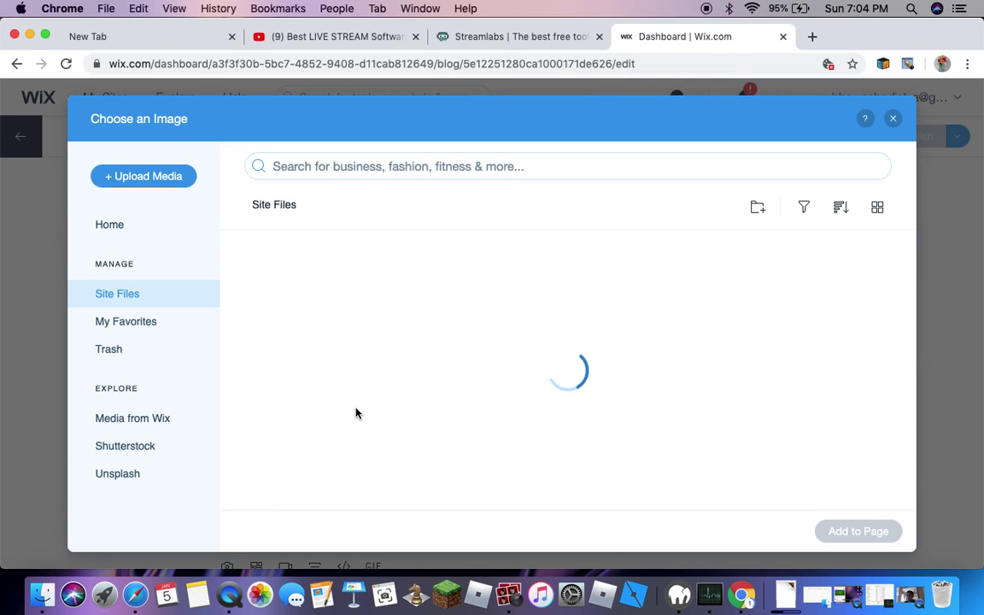
click(443, 183)
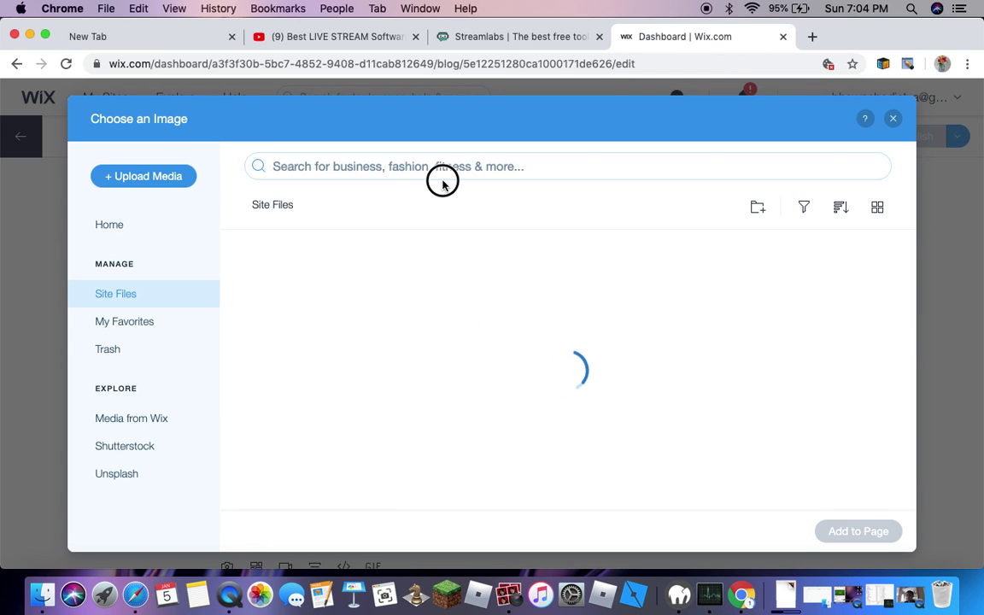
click(441, 172)
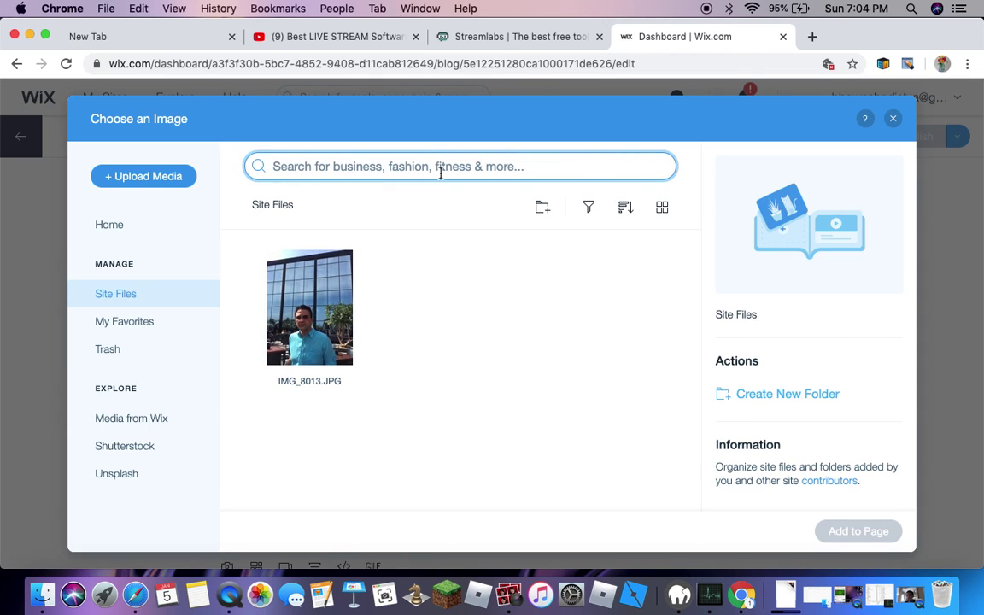
text(B)
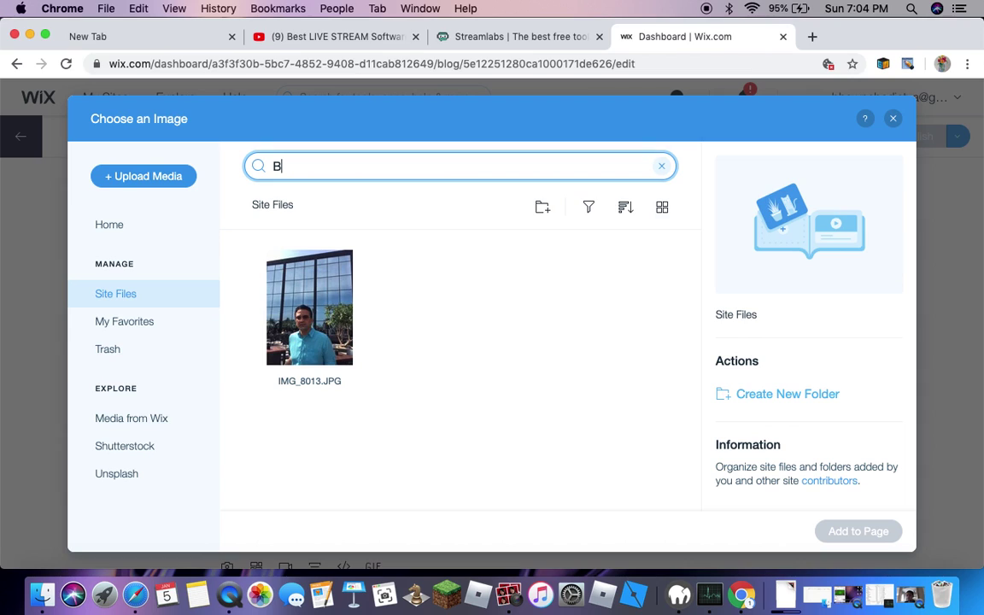
text(each)
key(Return)
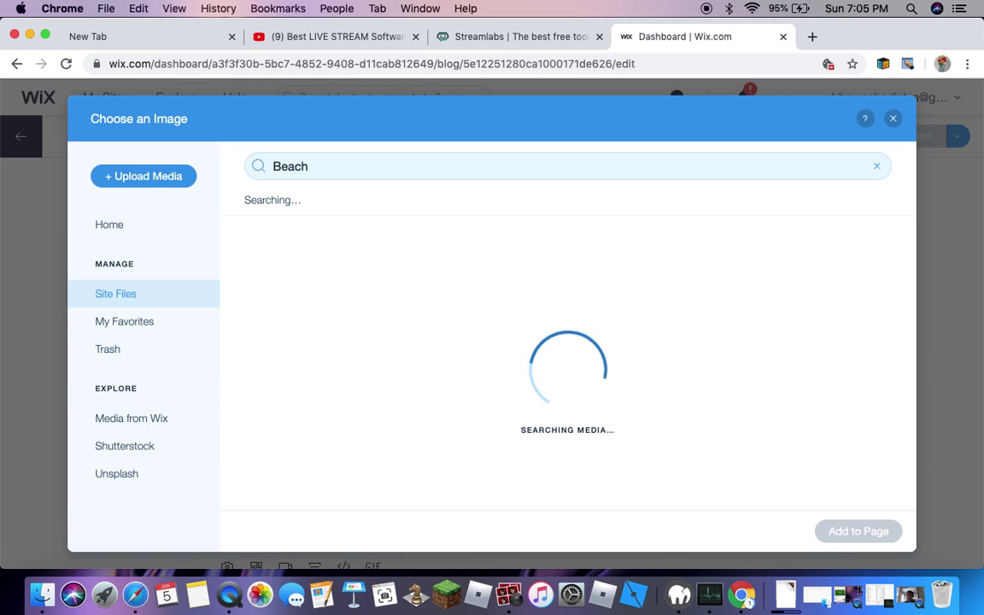
Switch to the Media from Wix library and search it for 'Beach'.
click(85, 301)
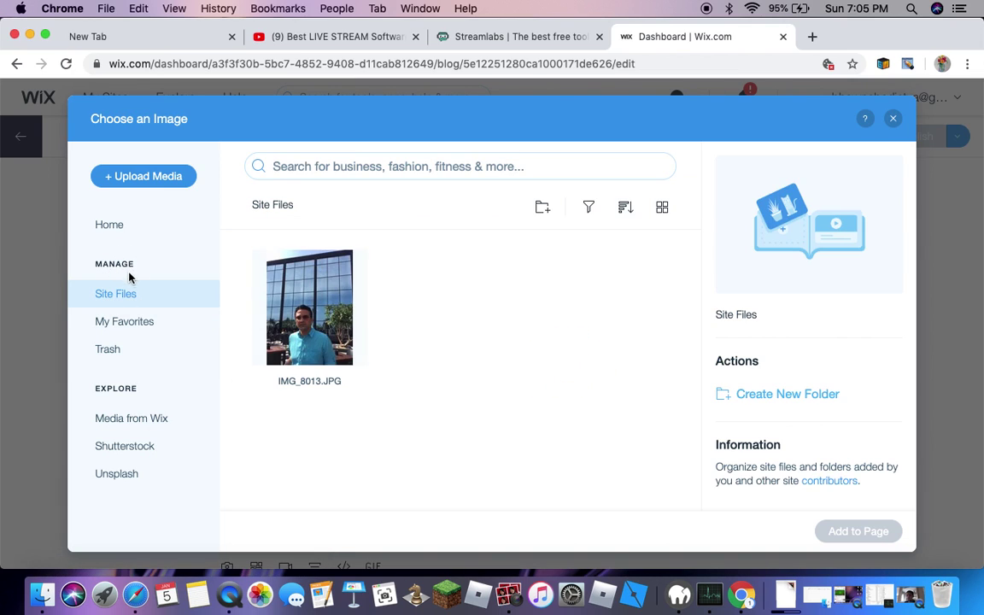
click(138, 427)
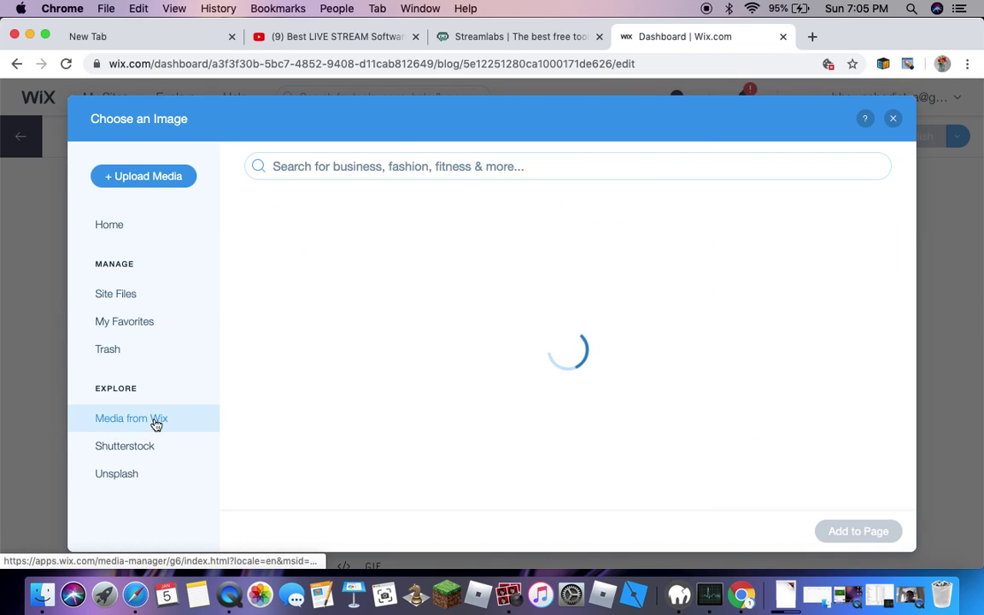
click(381, 169)
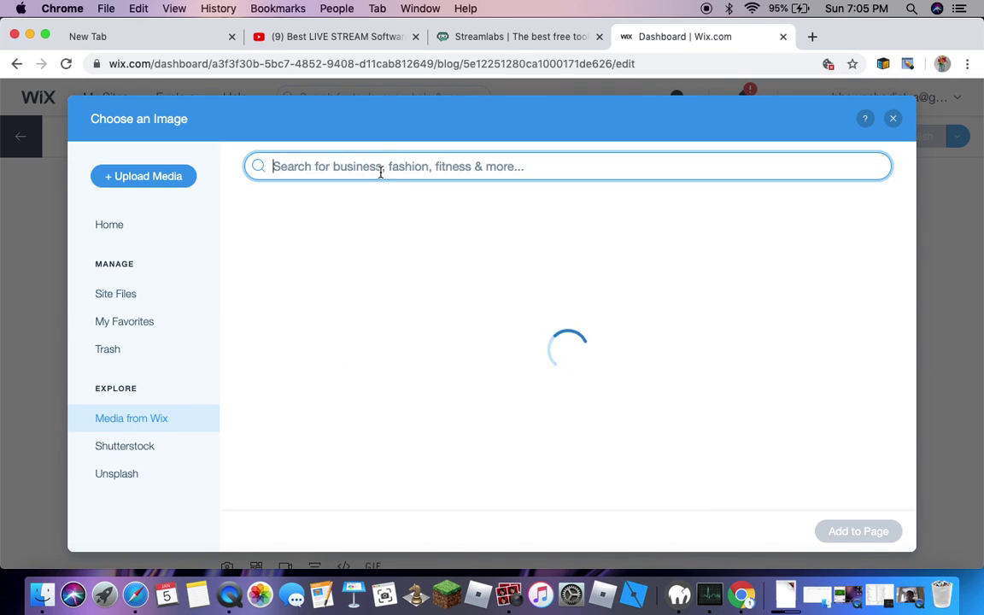
text(B)
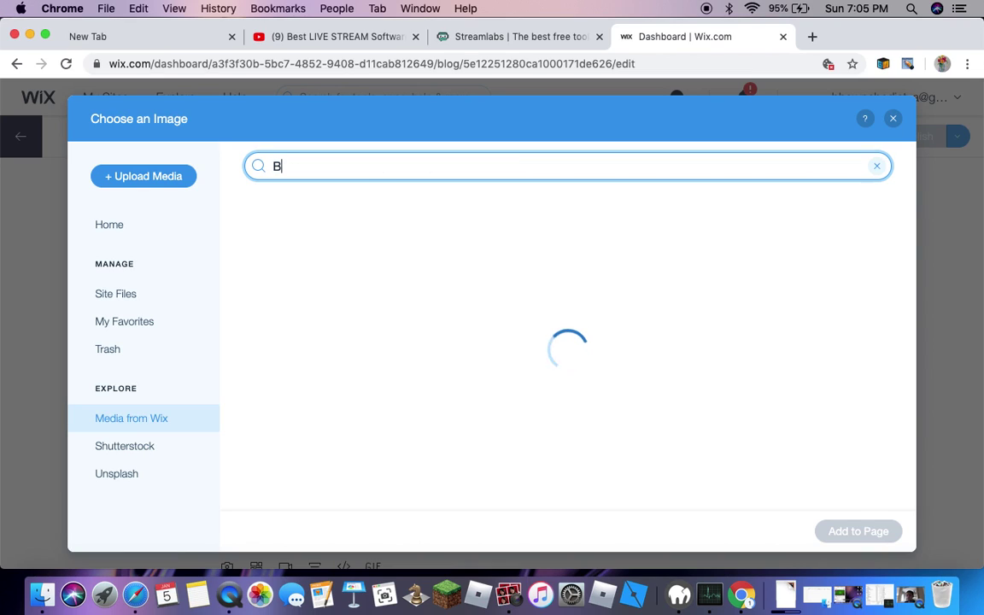
text(each)
key(Return)
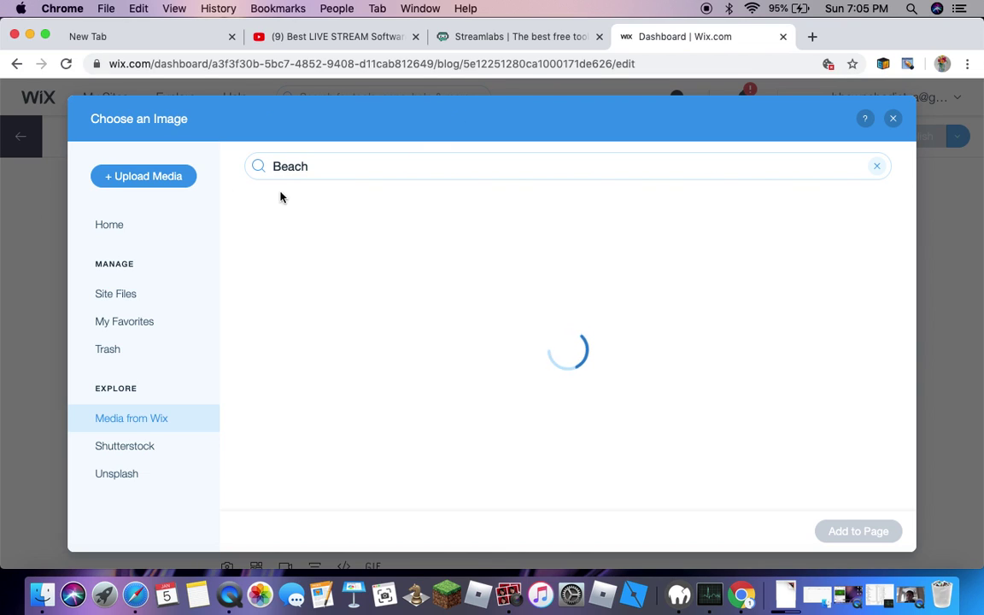
click(257, 170)
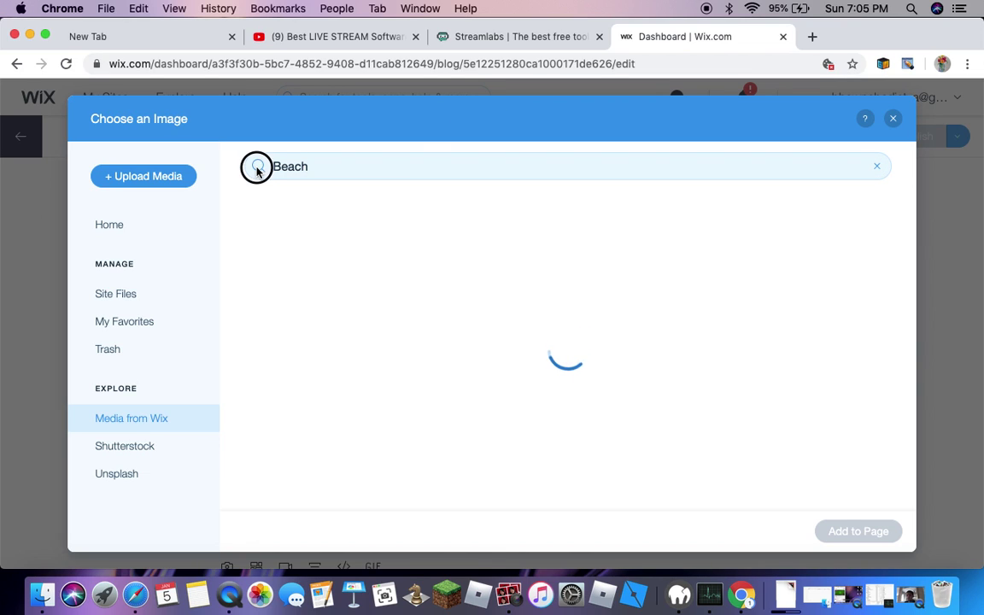
Try uploading media from the computer, then cancel and close the upload options.
click(125, 177)
click(548, 378)
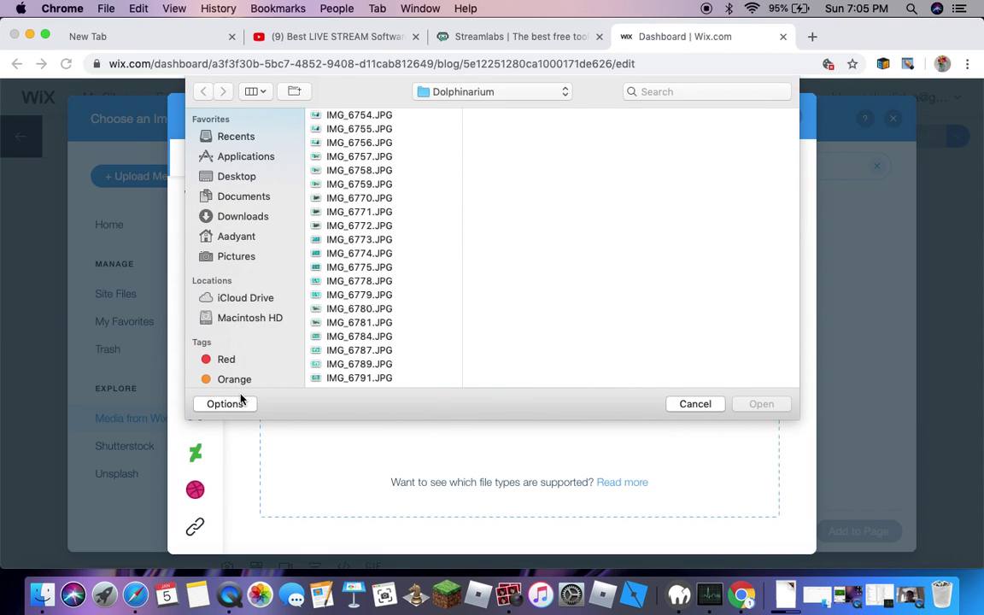
click(694, 403)
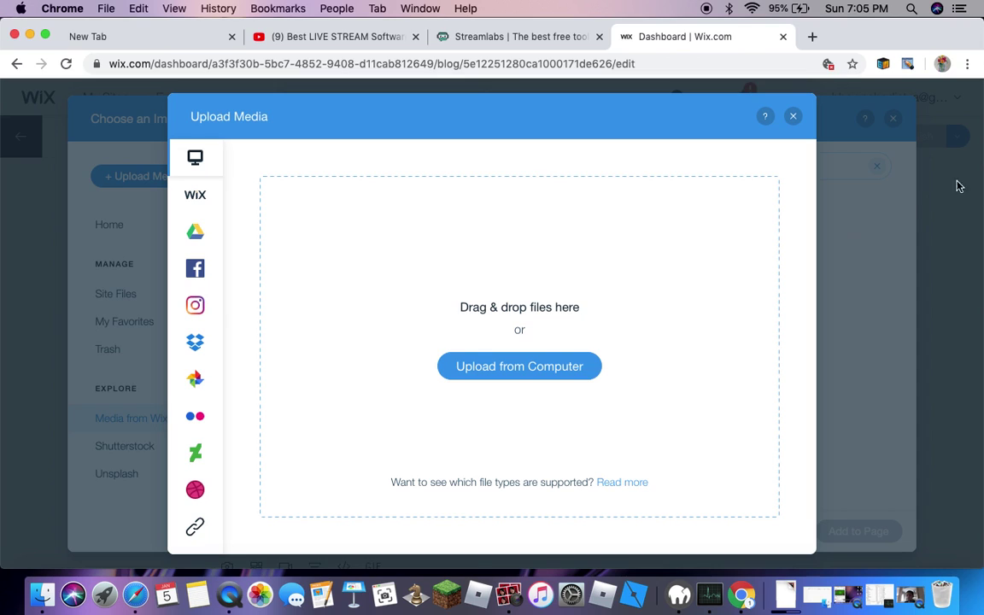
click(793, 117)
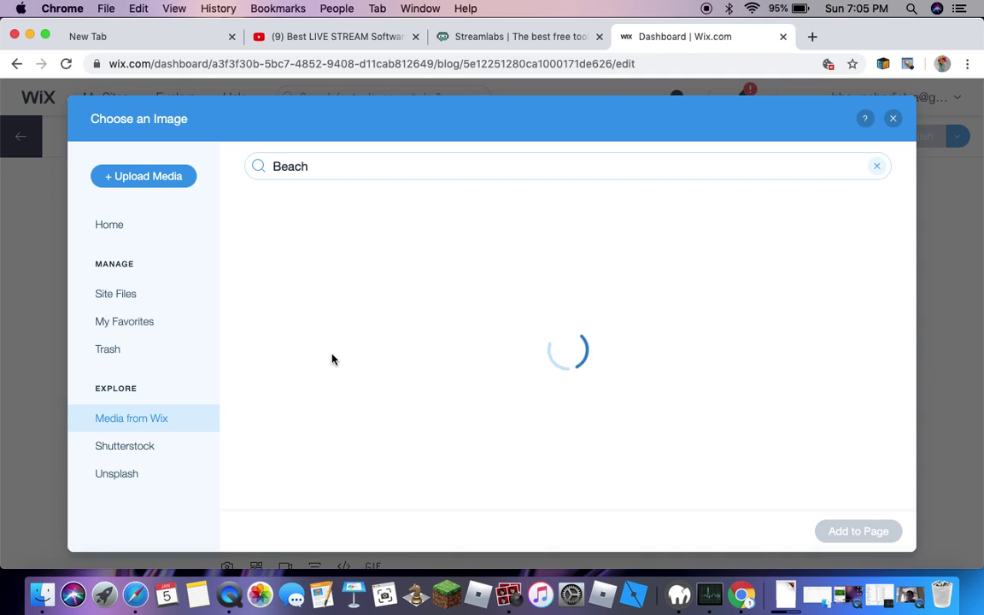
Reload Media from Wix, then close the image picker and add-content options.
click(169, 418)
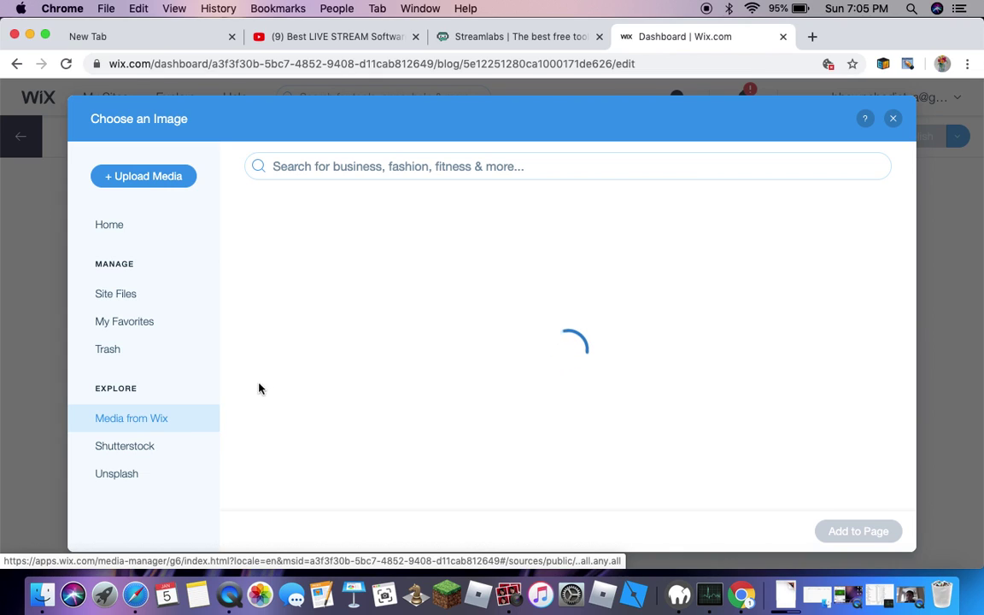
click(487, 166)
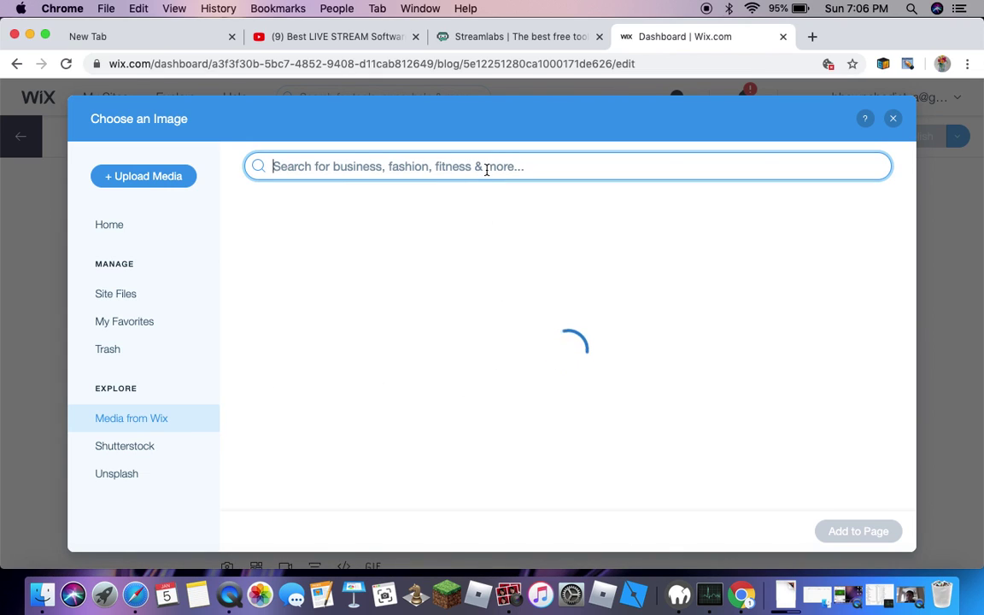
click(891, 120)
click(483, 330)
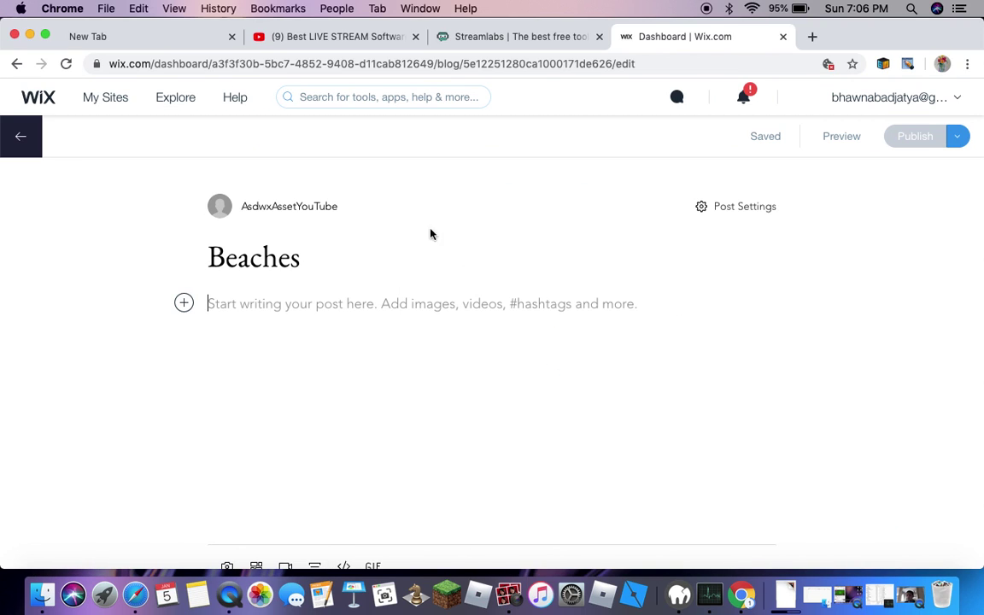
Type 'There Are Many Be' as the body's first line and show the insert-block options.
click(351, 259)
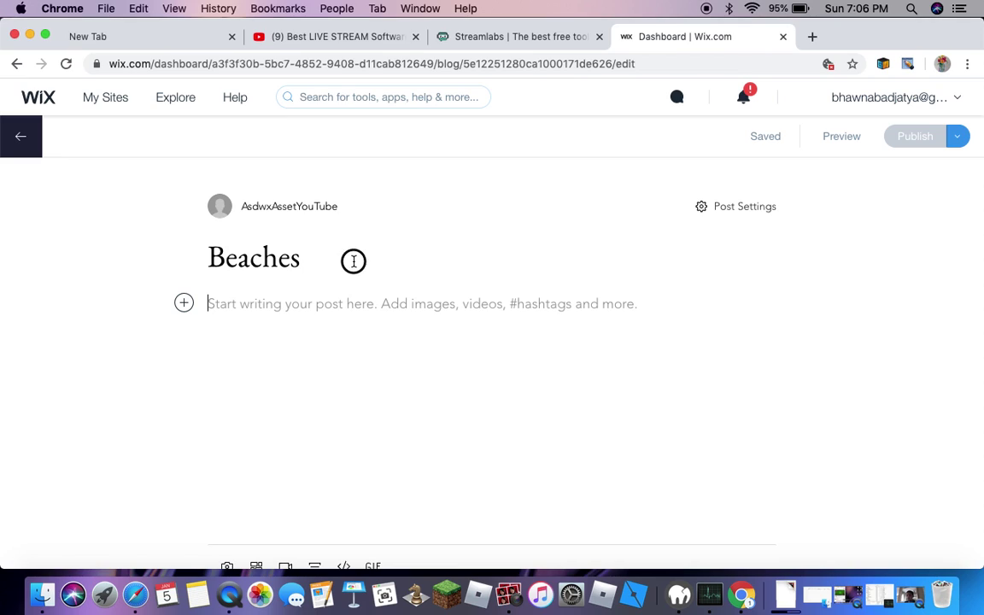
click(372, 304)
text(Tg)
key(BackSpace)
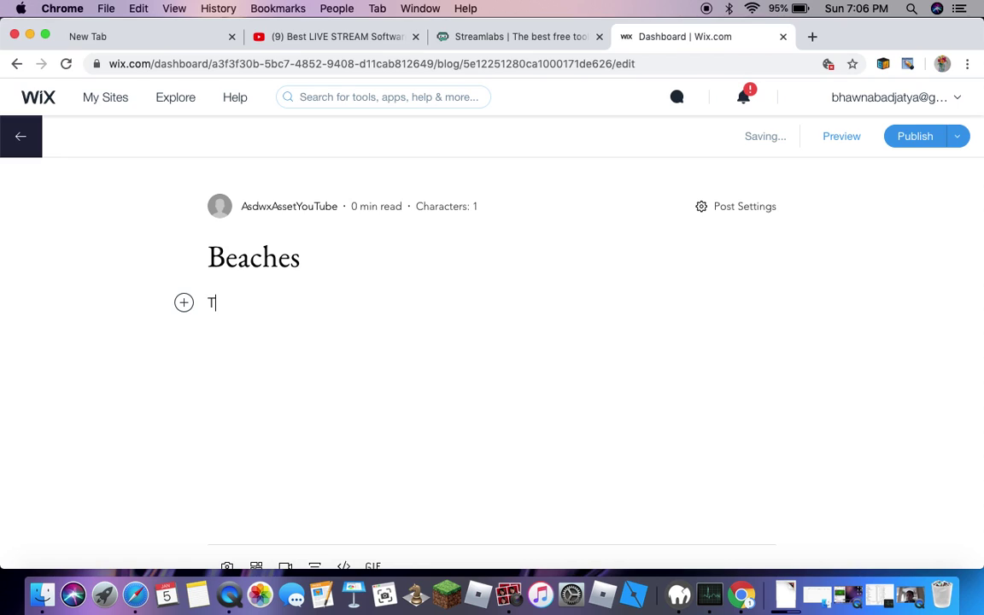
text(hee)
text(re )
text(Are )
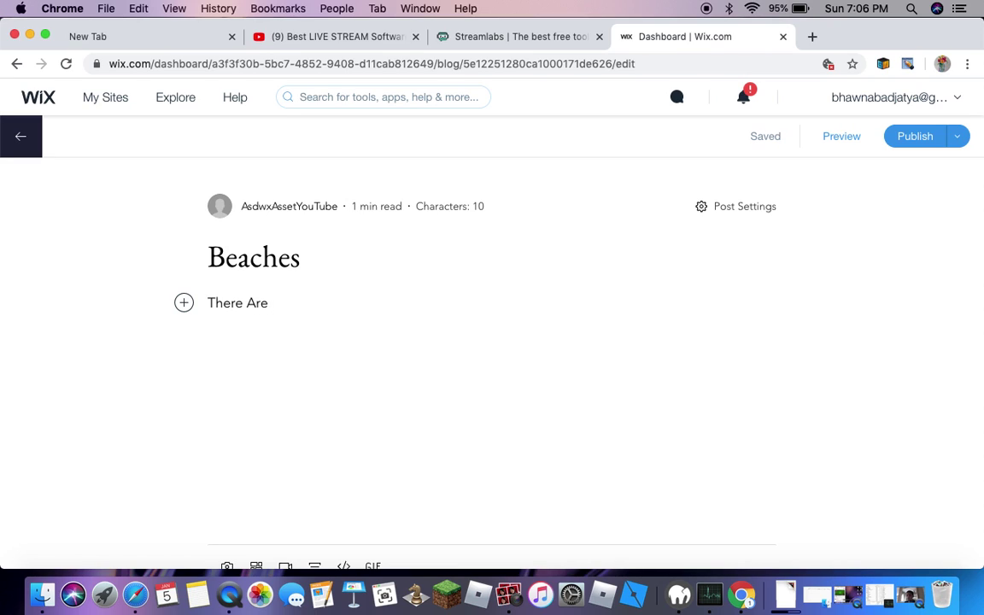
text(Many Be)
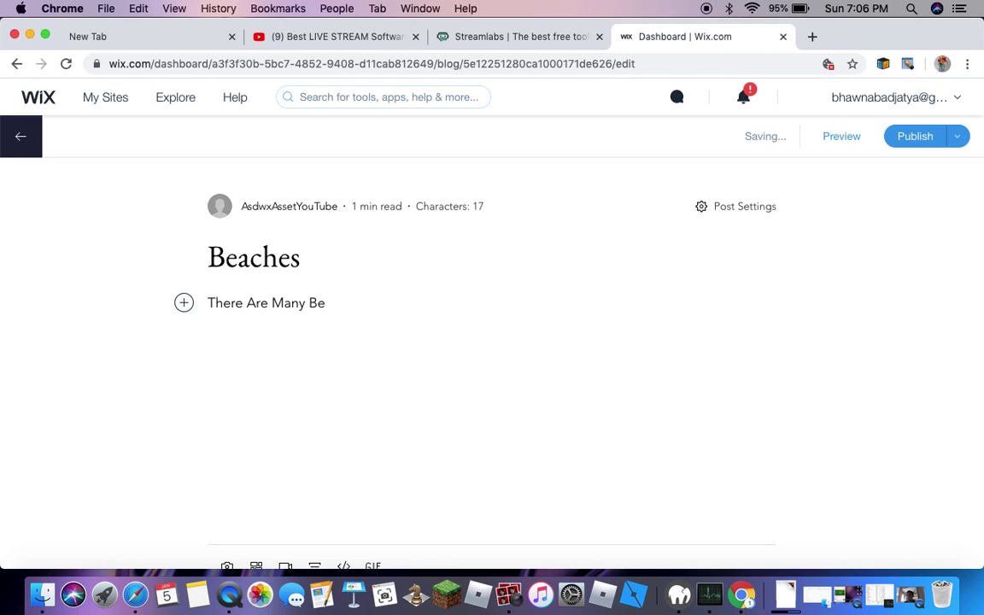
click(185, 306)
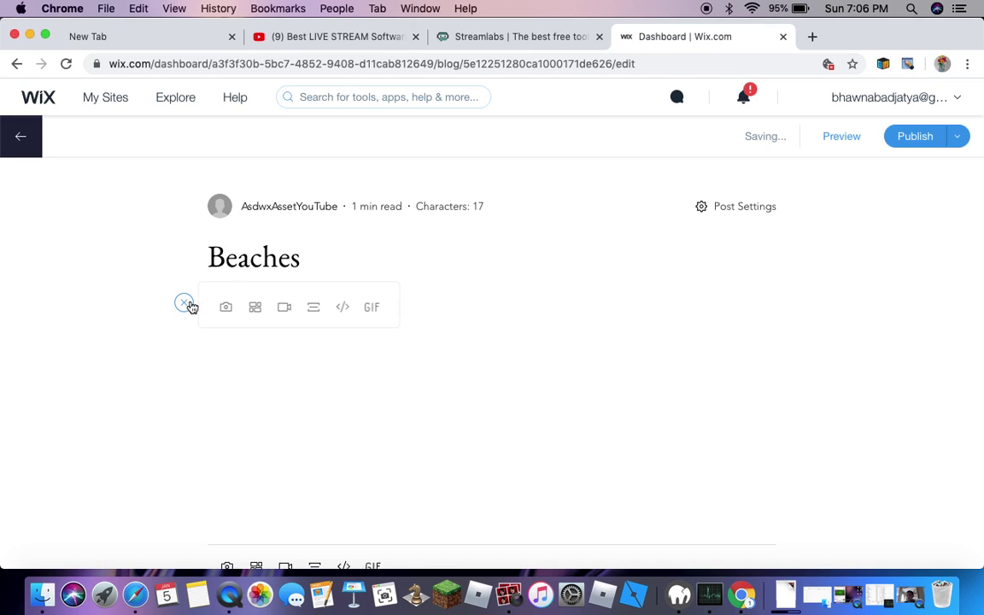
Add a gallery holding the aerial turquoise beach photo from an Unsplash search for 'Beach'.
click(256, 313)
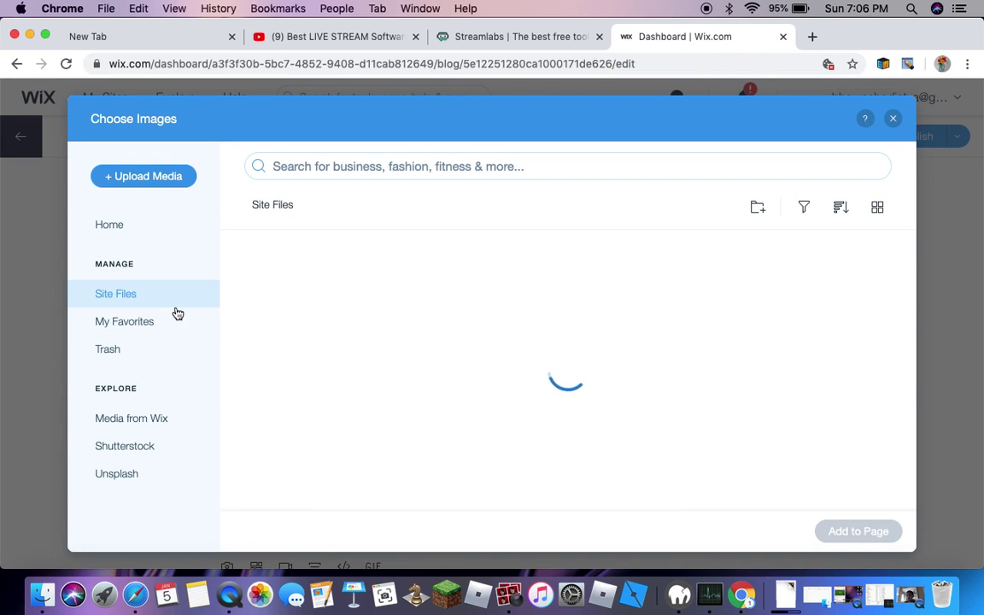
click(122, 419)
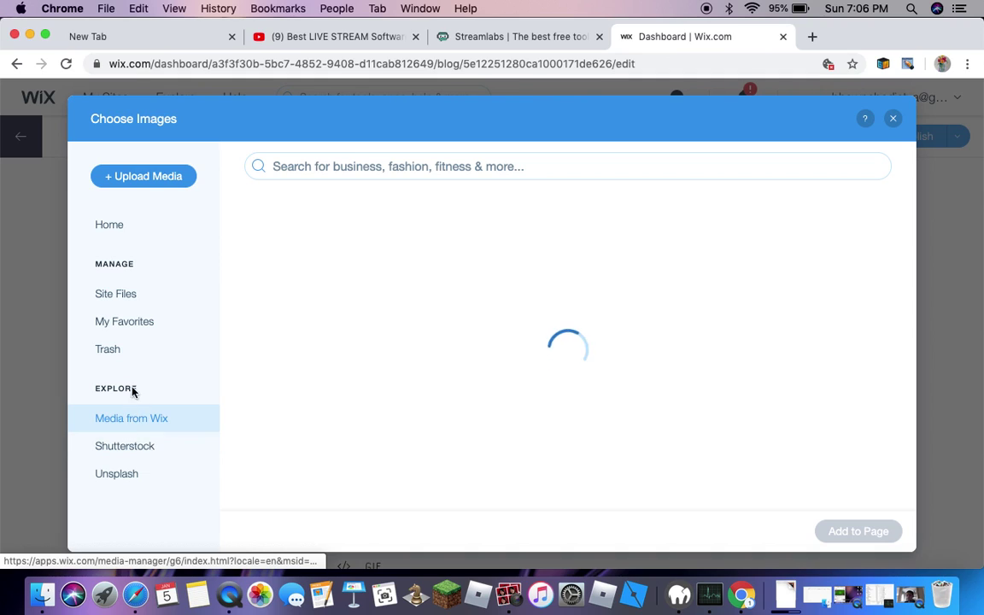
click(136, 475)
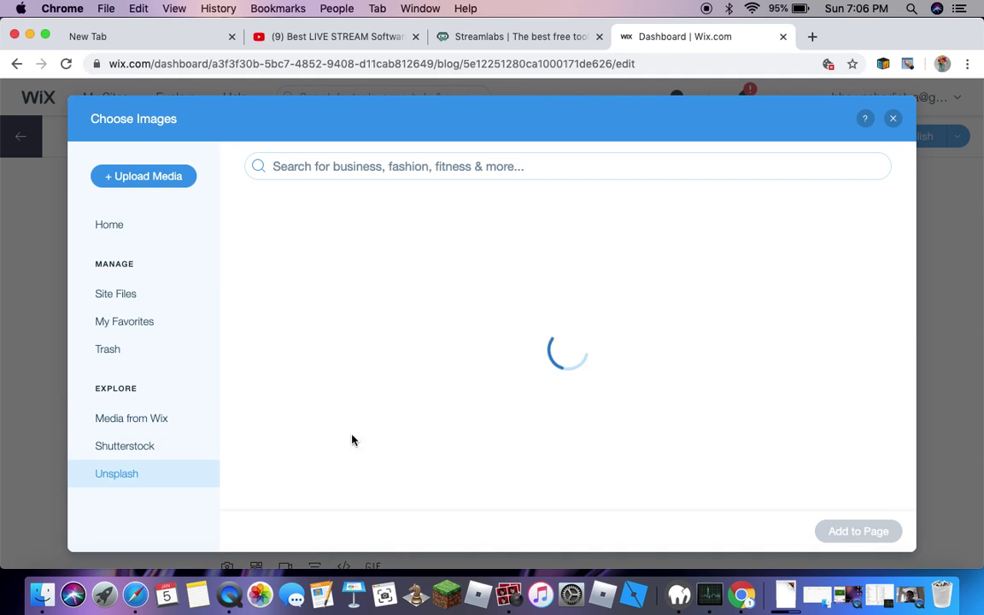
click(165, 474)
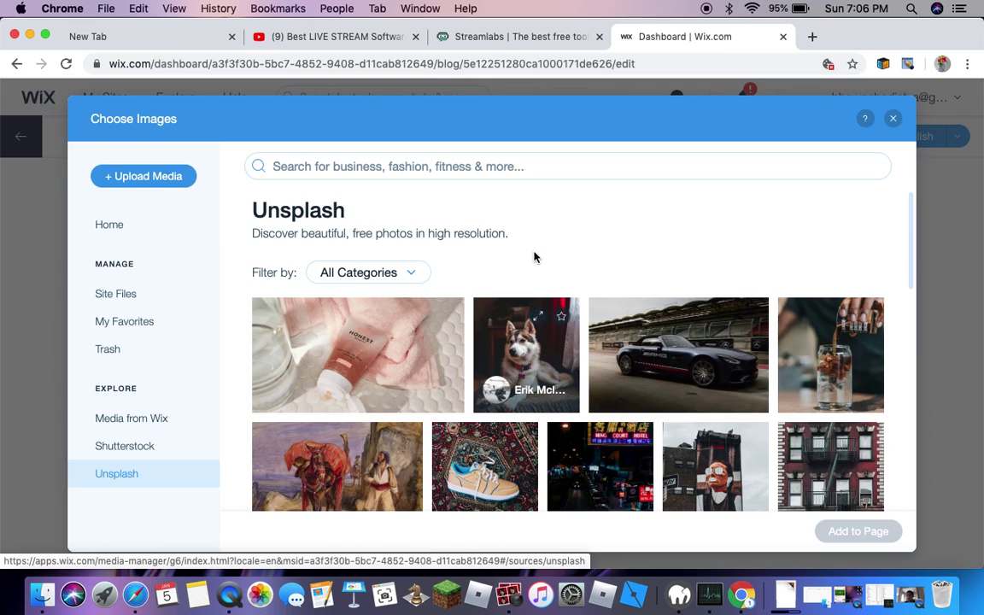
click(523, 166)
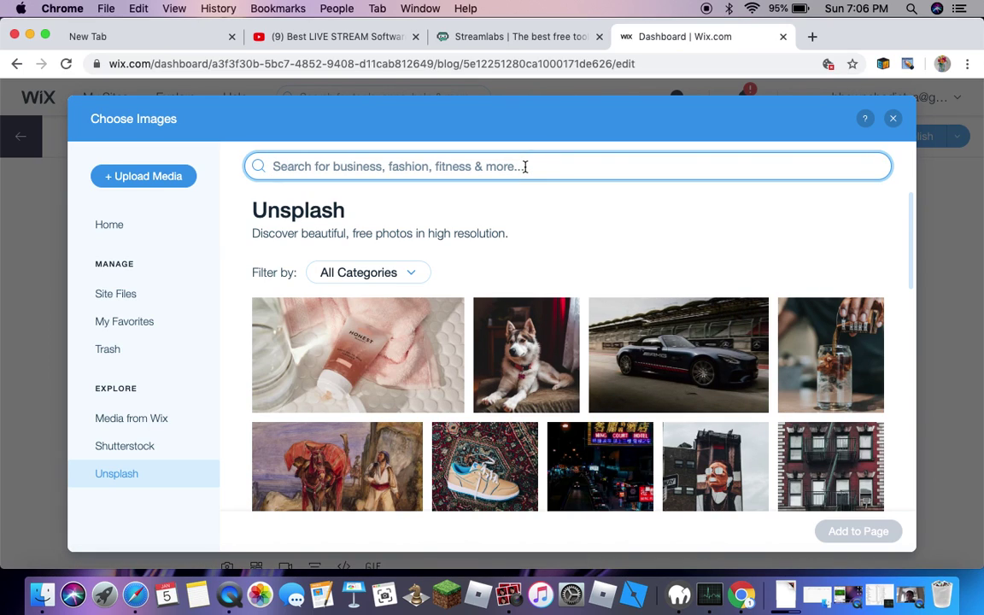
text(Beac)
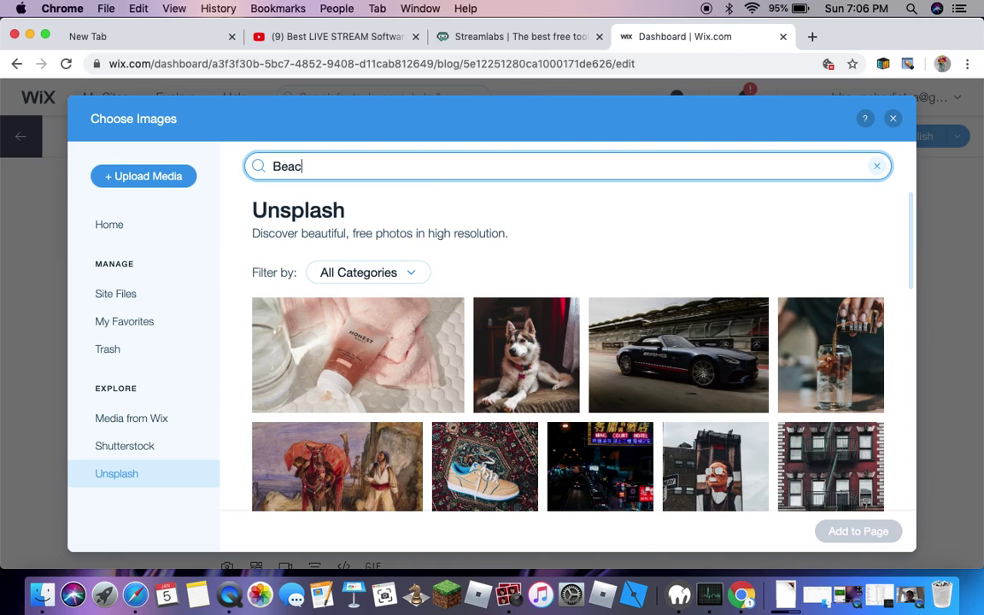
text(hes)
key(Return)
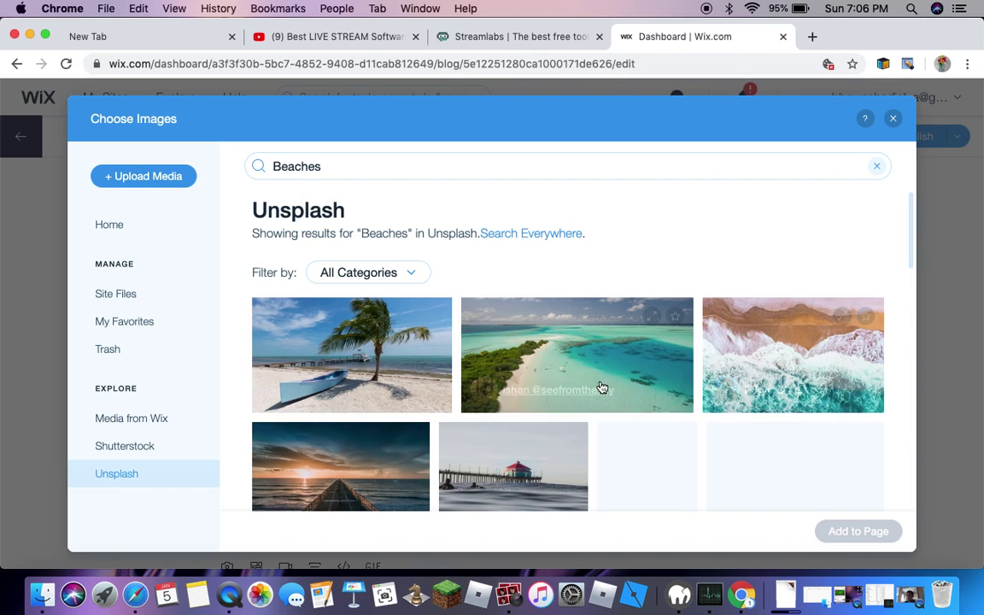
click(503, 370)
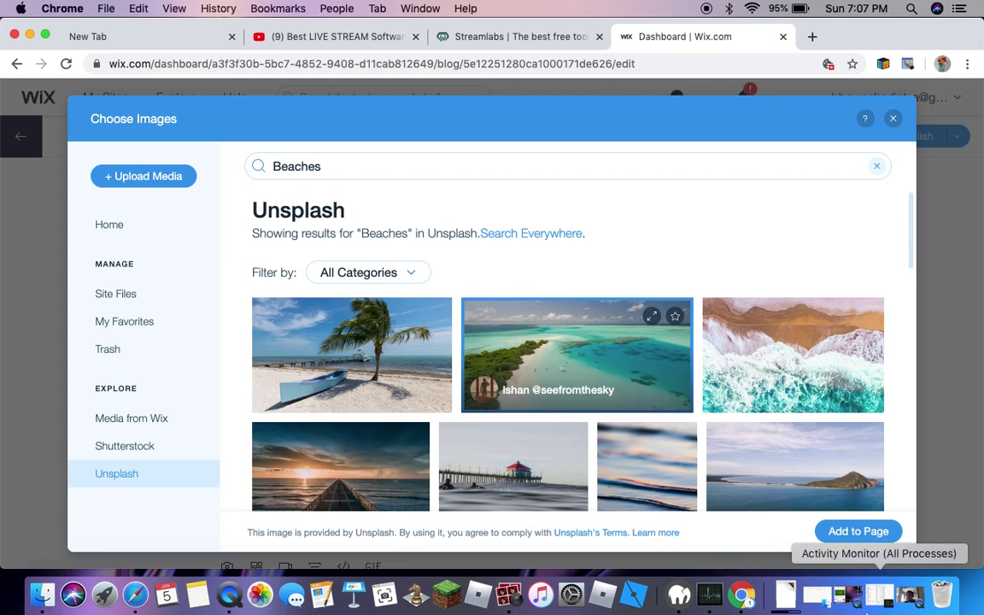
click(871, 534)
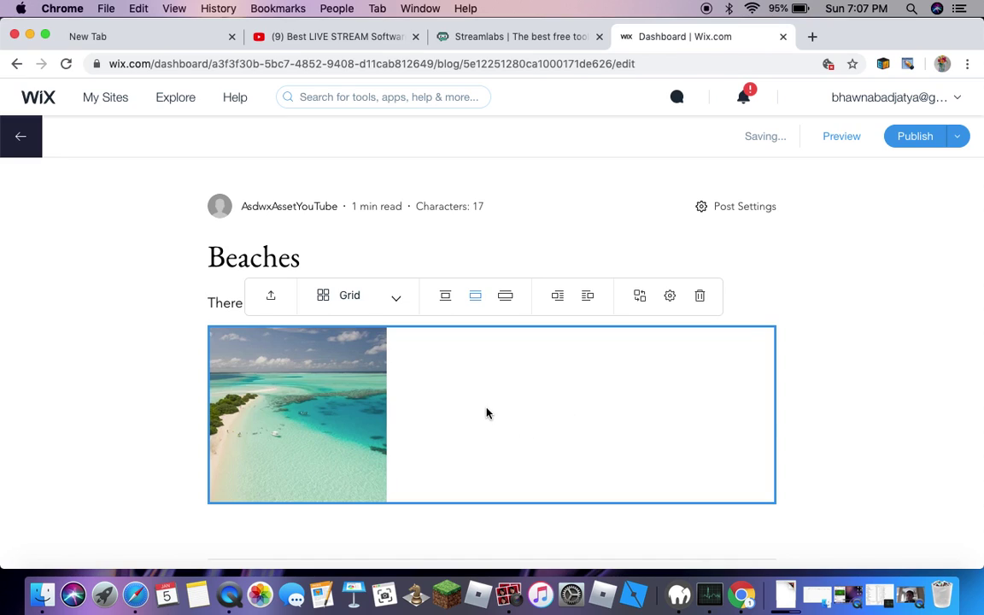
Select the new beach gallery and the text 'There Are Many Be', then return the caret to the line's end.
click(770, 295)
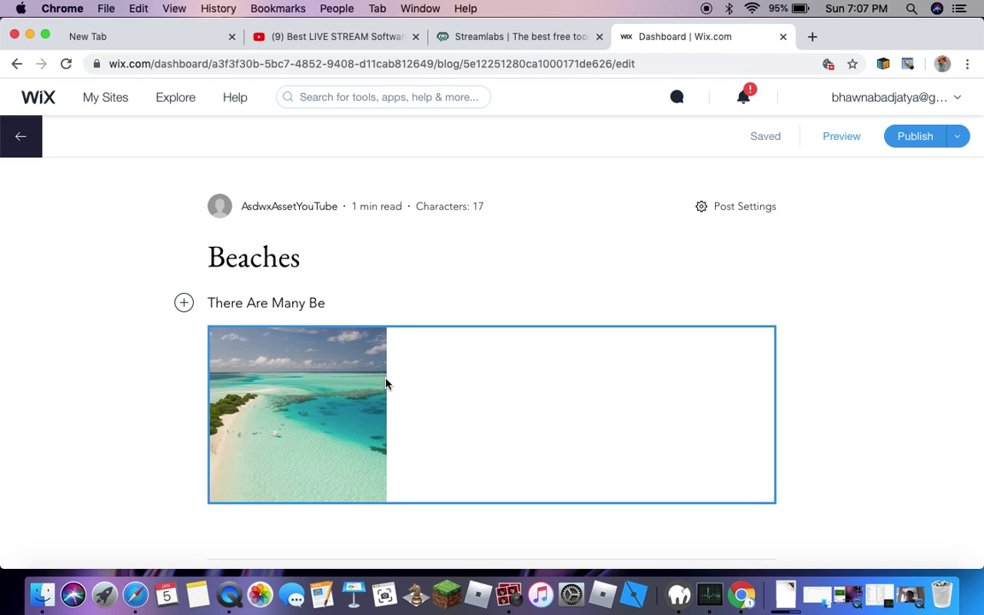
click(468, 388)
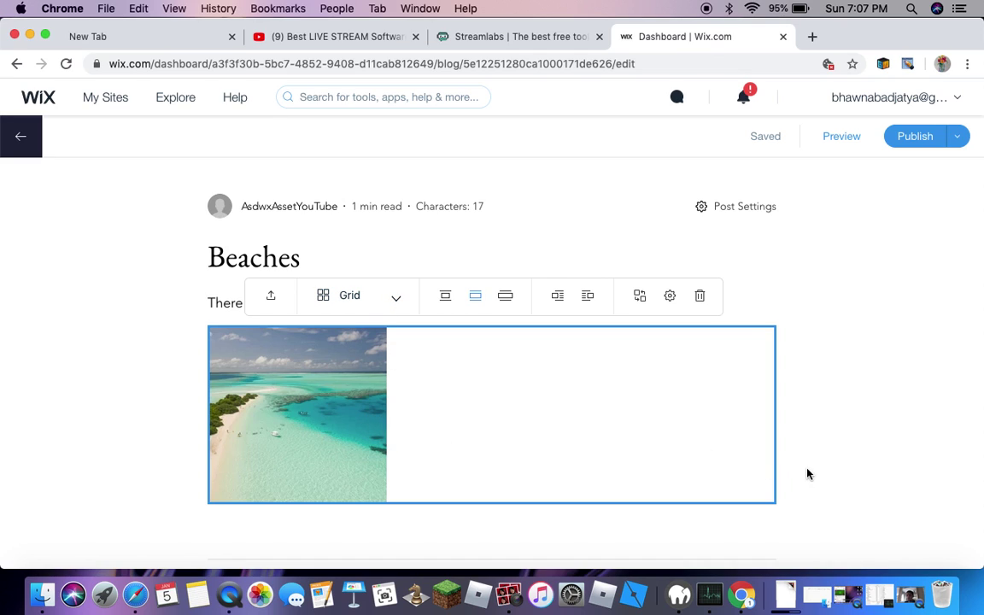
drag(779, 457, 588, 461)
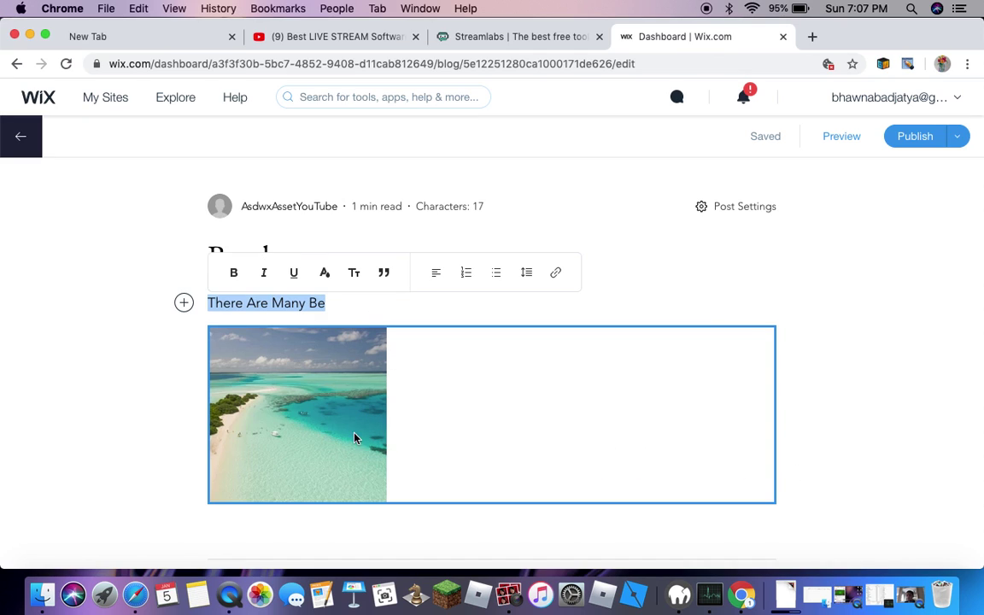
click(642, 305)
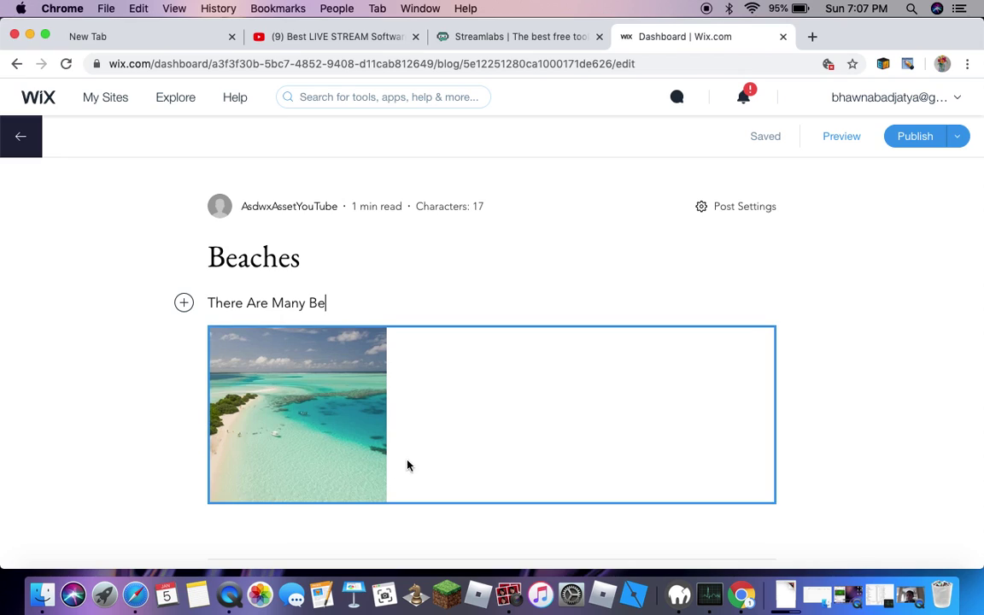
Resize the beach gallery to a small centred block after trying Full Width.
click(740, 431)
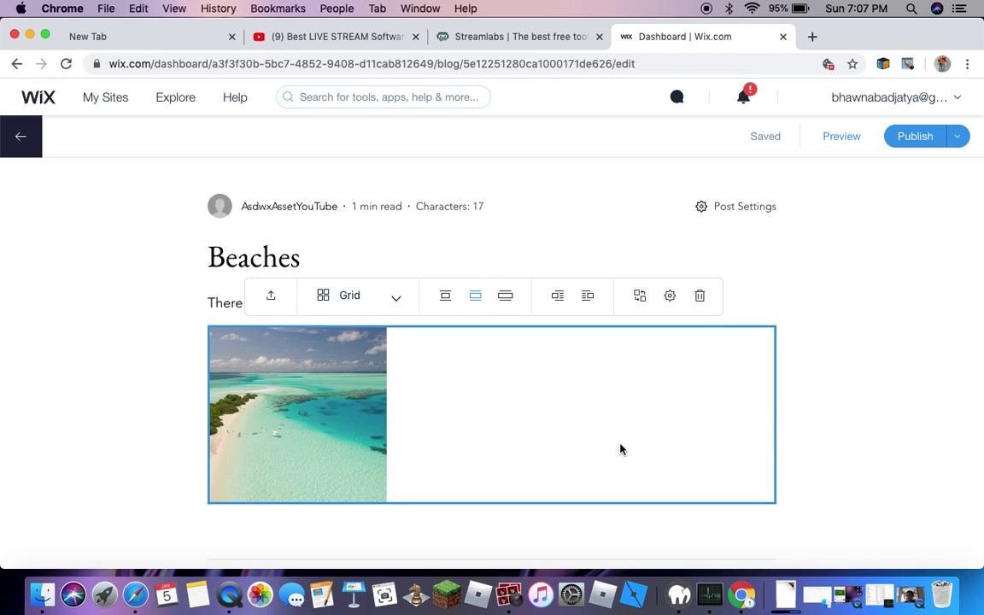
click(505, 295)
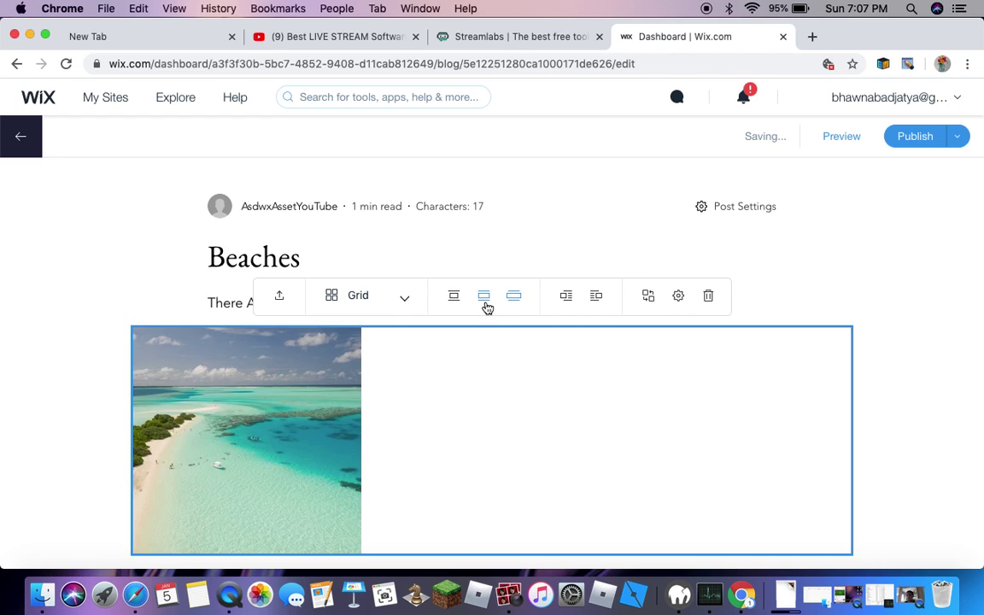
click(460, 301)
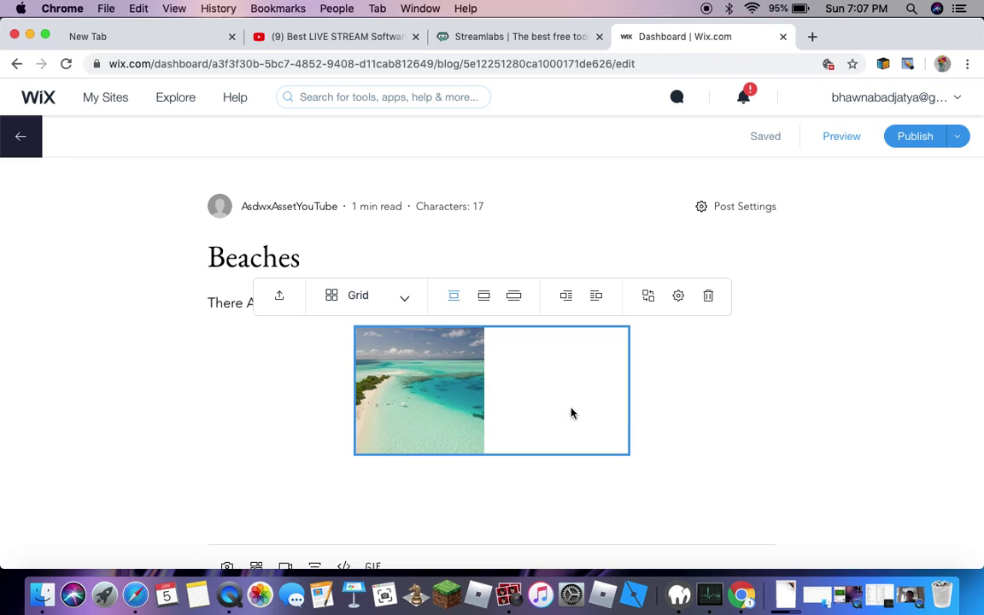
click(739, 472)
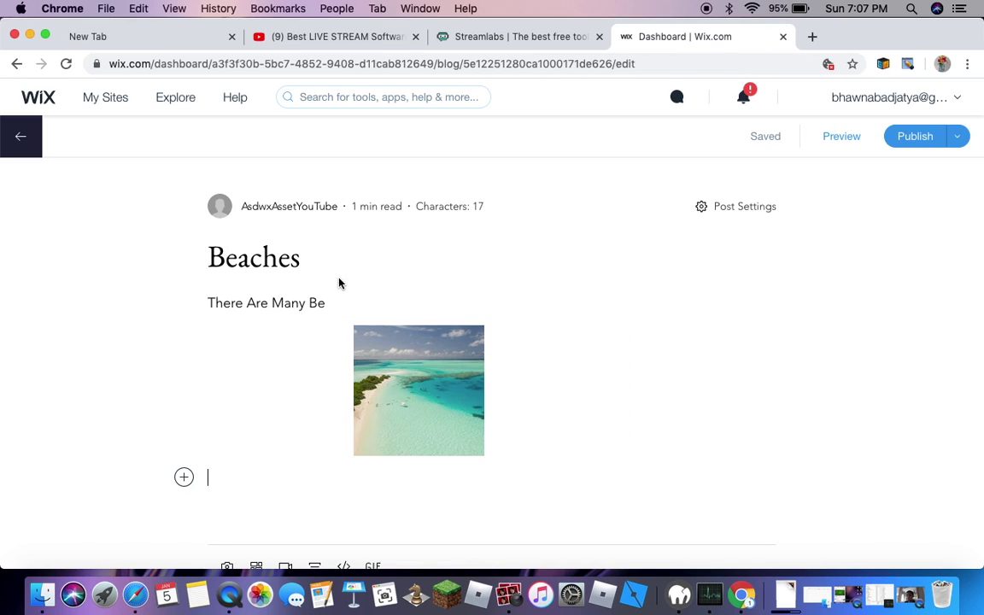
click(348, 301)
Complete the opening line to read 'There Are Many Beaches In The World', correcting typos.
text(aches i)
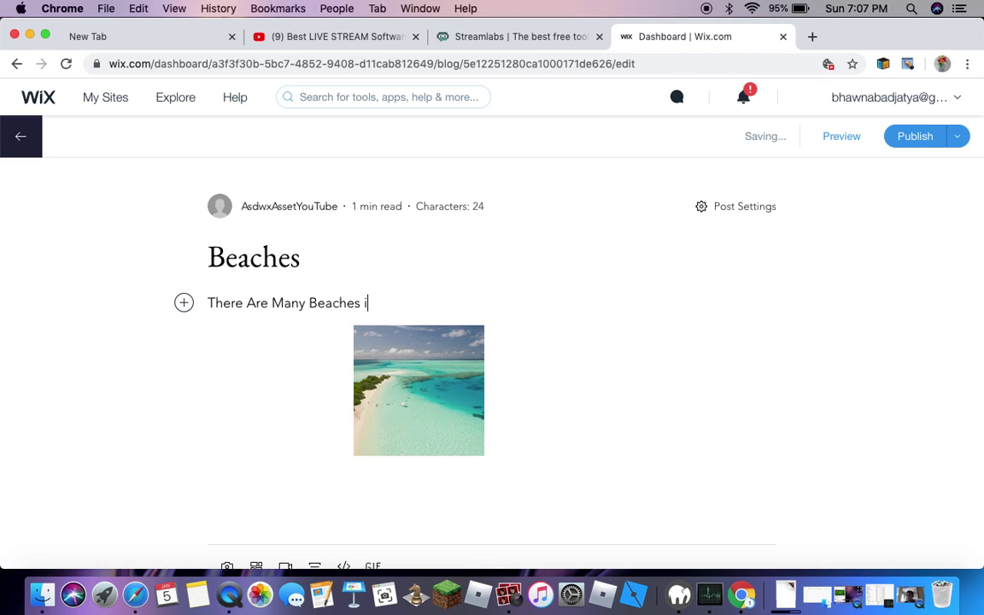
key(BackSpace)
text(O)
key(BackSpace)
text(In The World)
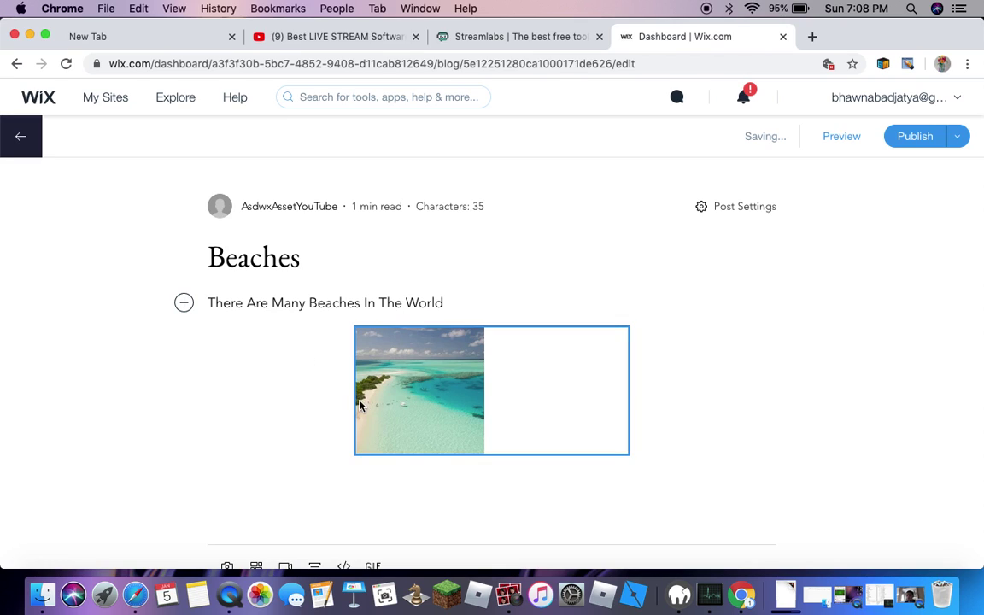
click(314, 498)
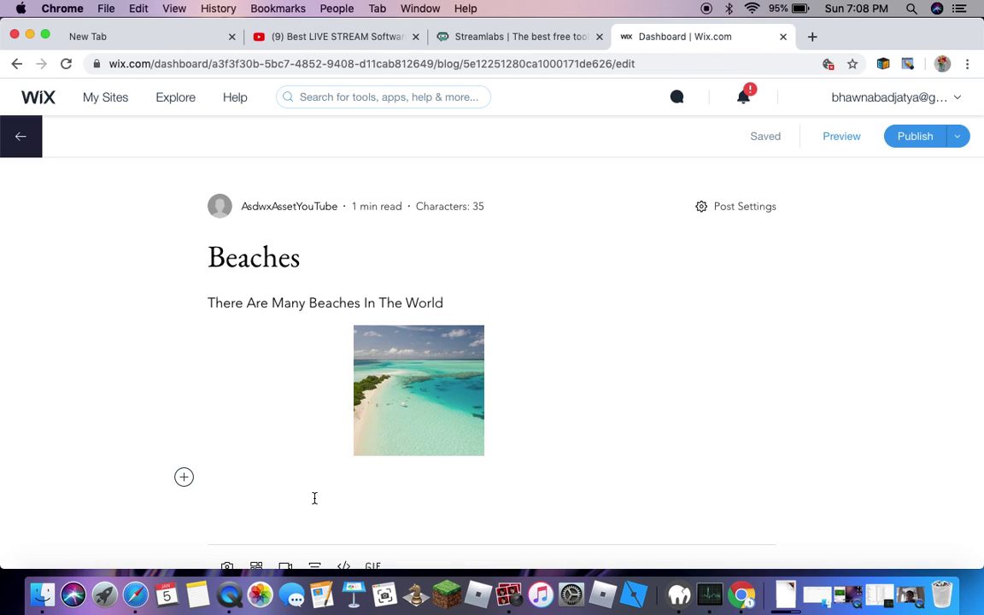
Open the insert-block options below the beach image, dismissing an accidental video dialog.
click(223, 336)
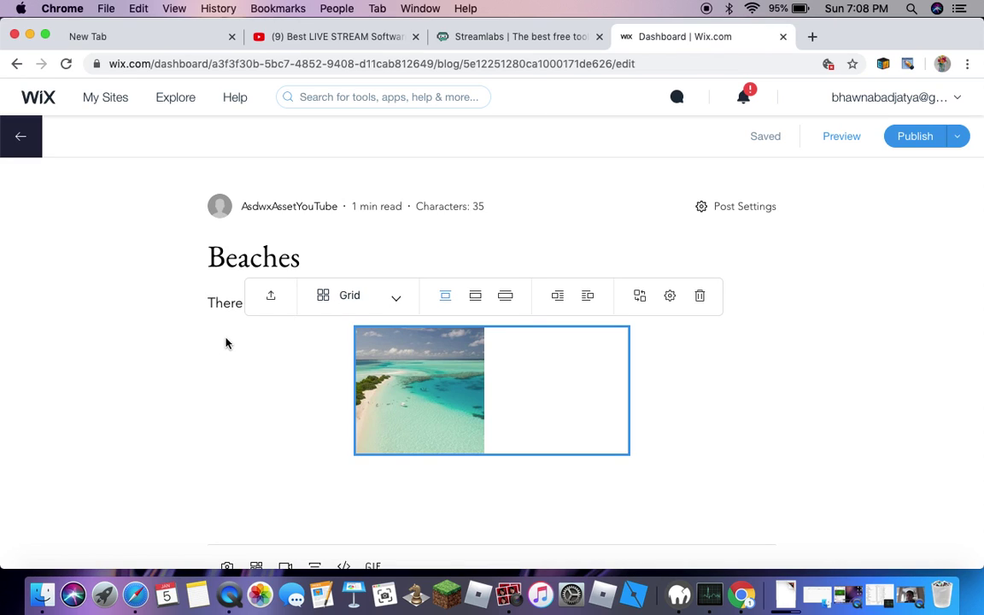
click(242, 486)
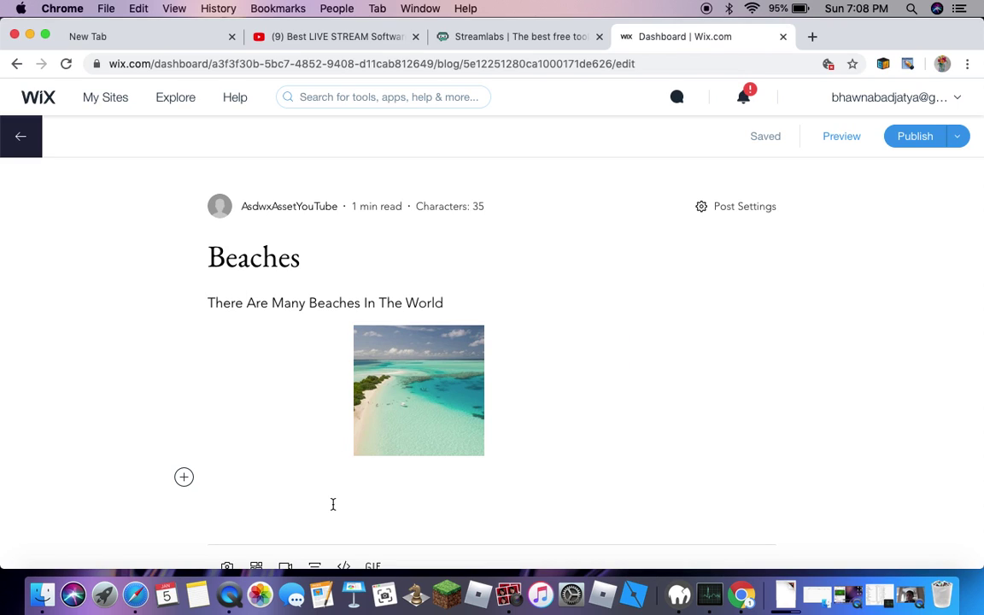
click(183, 479)
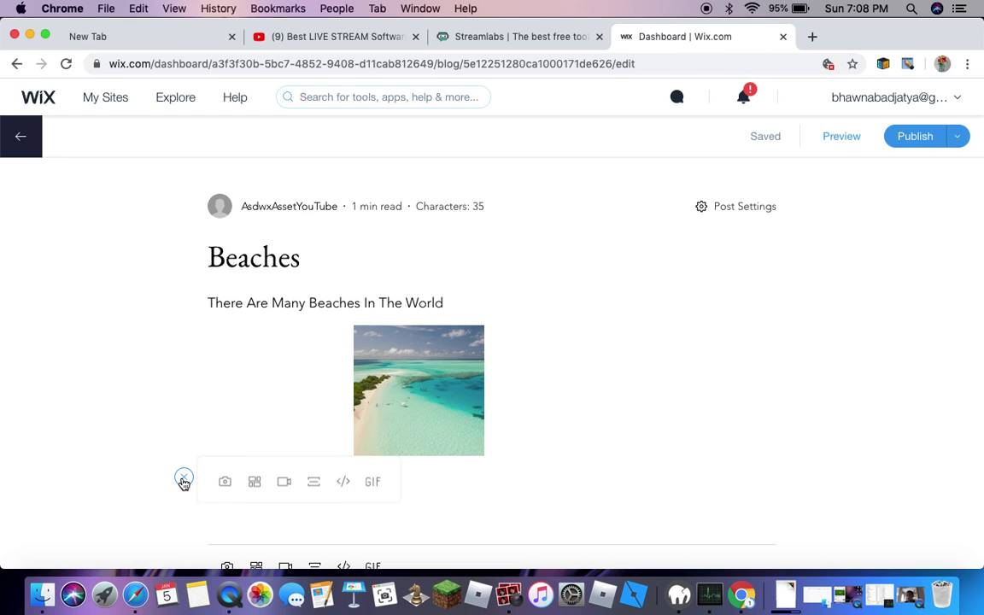
click(286, 482)
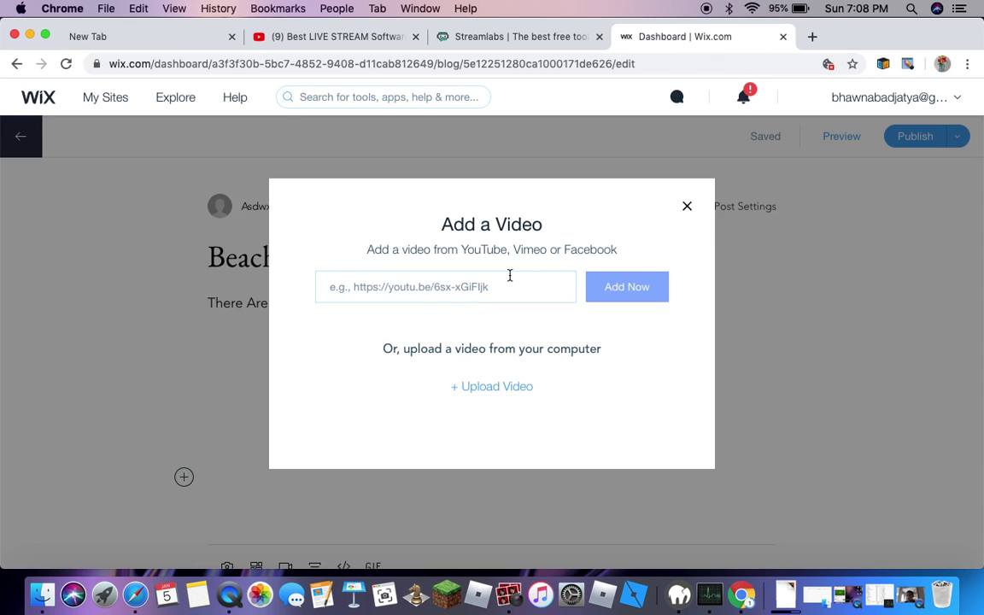
click(687, 206)
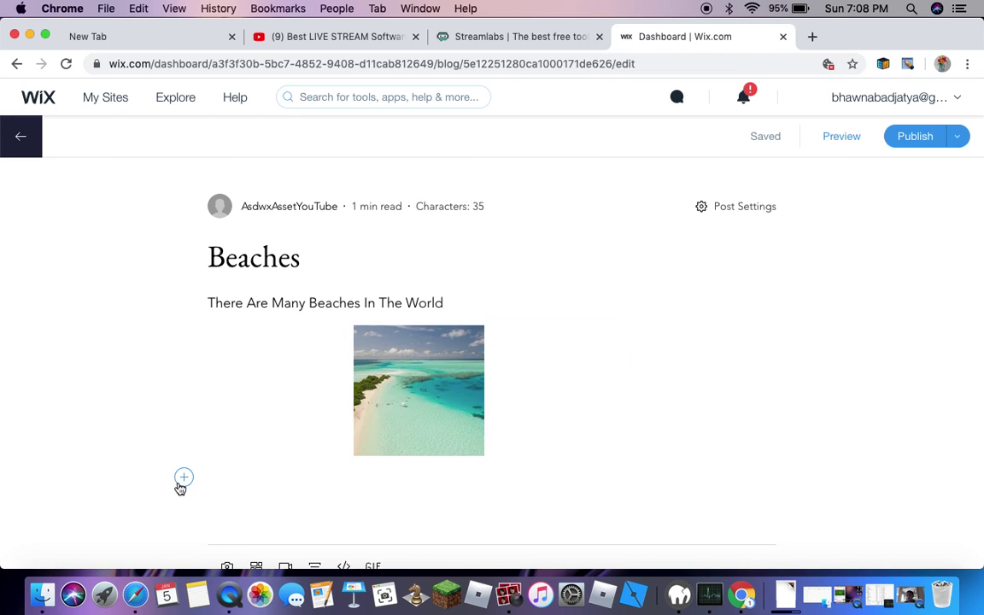
click(181, 481)
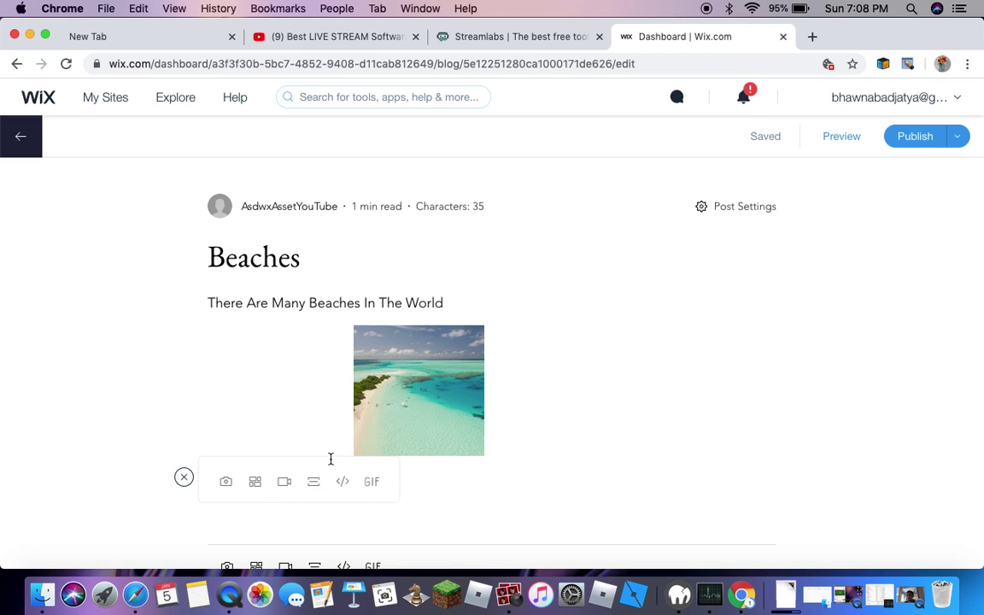
Start a second gallery from Unsplash, then cancel the image picker and return to the sentence.
click(253, 480)
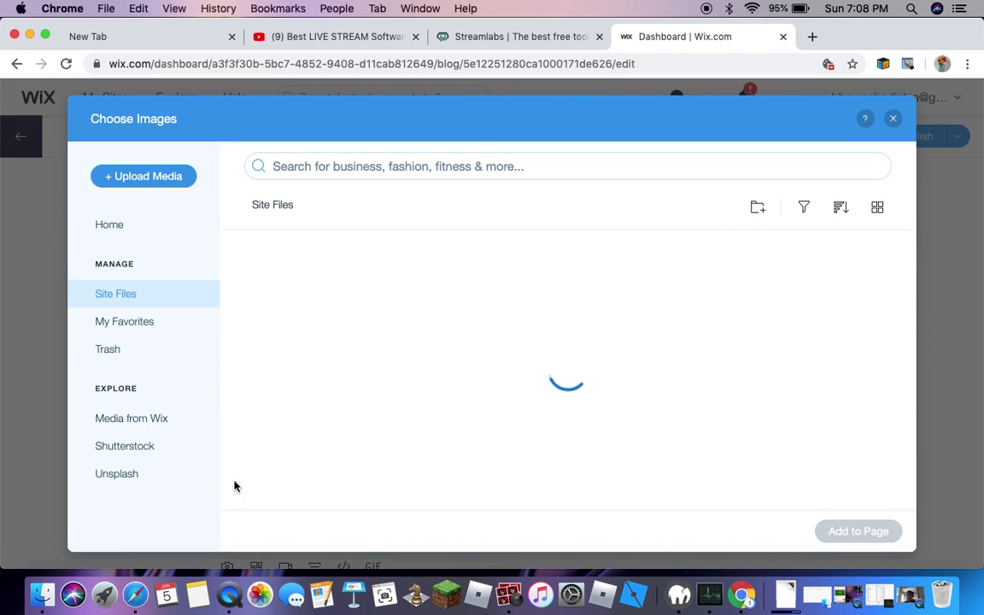
click(176, 475)
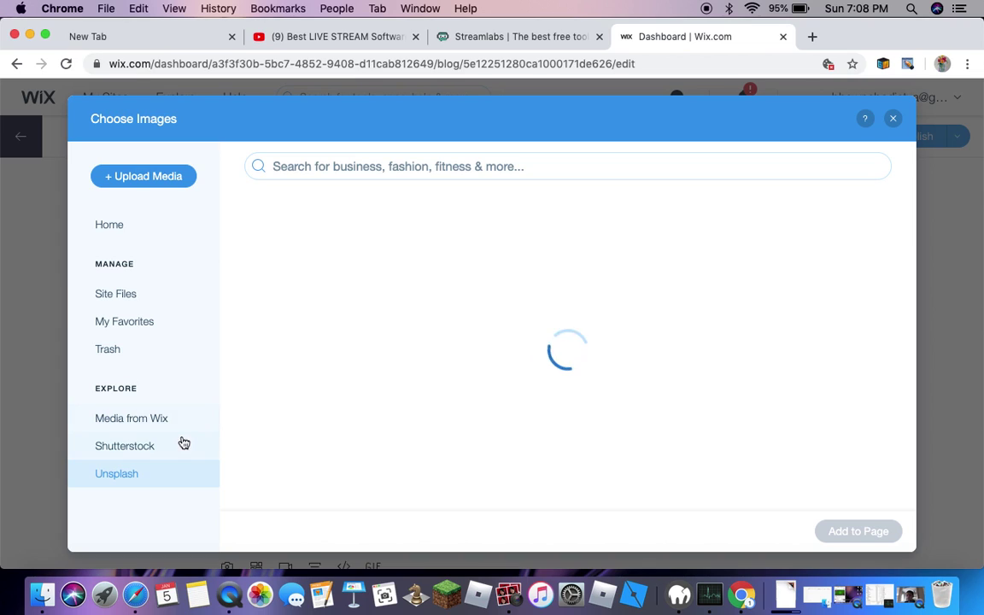
click(612, 177)
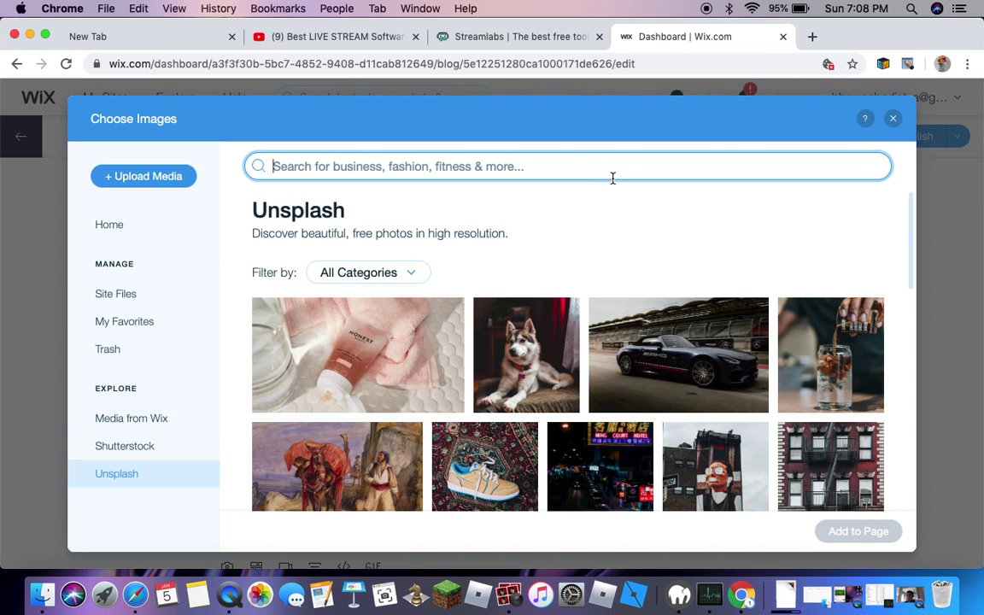
click(893, 119)
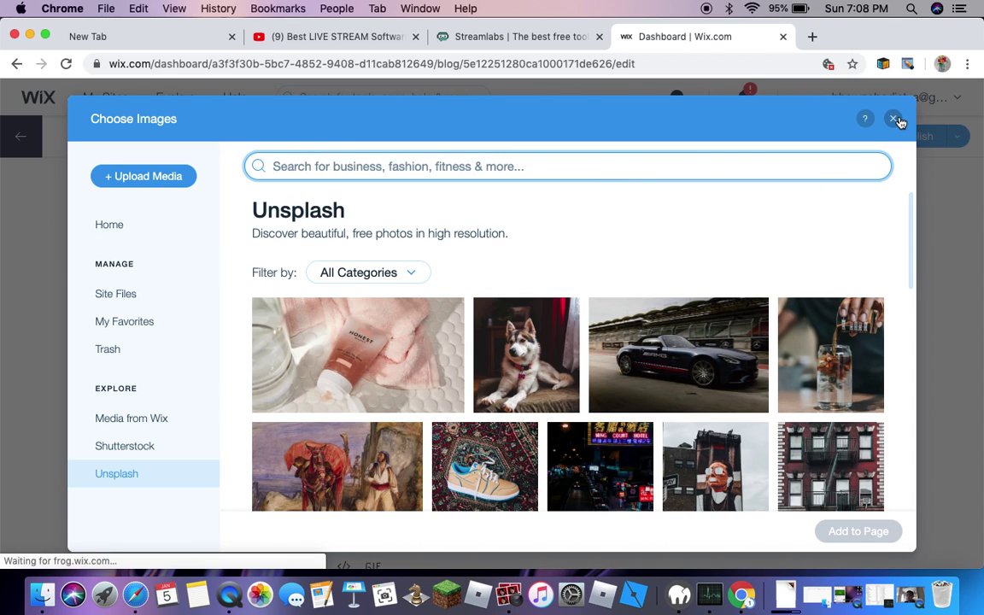
click(457, 300)
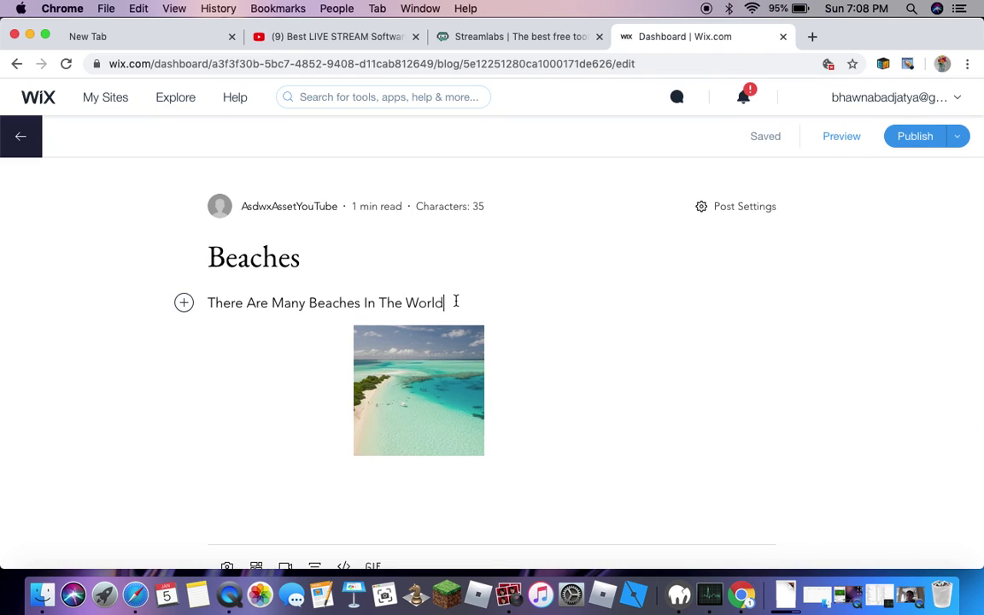
Delete the beaches sentence and rename the post title from 'Beaches' to 'Photos'.
key(BackSpace)
key(BackSpace)
key(BackSpace)
key(BackSpace)
key(BackSpace)
key(BackSpace)
key(BackSpace)
key(BackSpace)
key(BackSpace)
key(BackSpace)
key(BackSpace)
key(BackSpace)
key(BackSpace)
key(BackSpace)
key(BackSpace)
key(BackSpace)
key(BackSpace)
key(BackSpace)
key(BackSpace)
key(BackSpace)
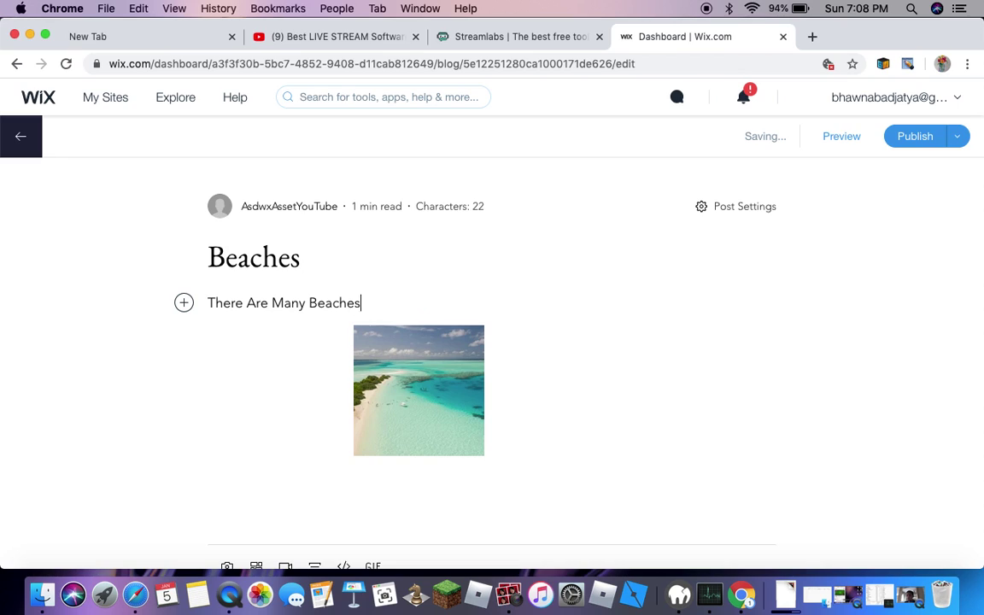
key(BackSpace)
key(BackSpace)
key(BackSpace)
key(BackSpace)
key(BackSpace)
key(BackSpace)
key(BackSpace)
key(BackSpace)
key(BackSpace)
key(BackSpace)
key(BackSpace)
key(BackSpace)
key(BackSpace)
key(BackSpace)
key(BackSpace)
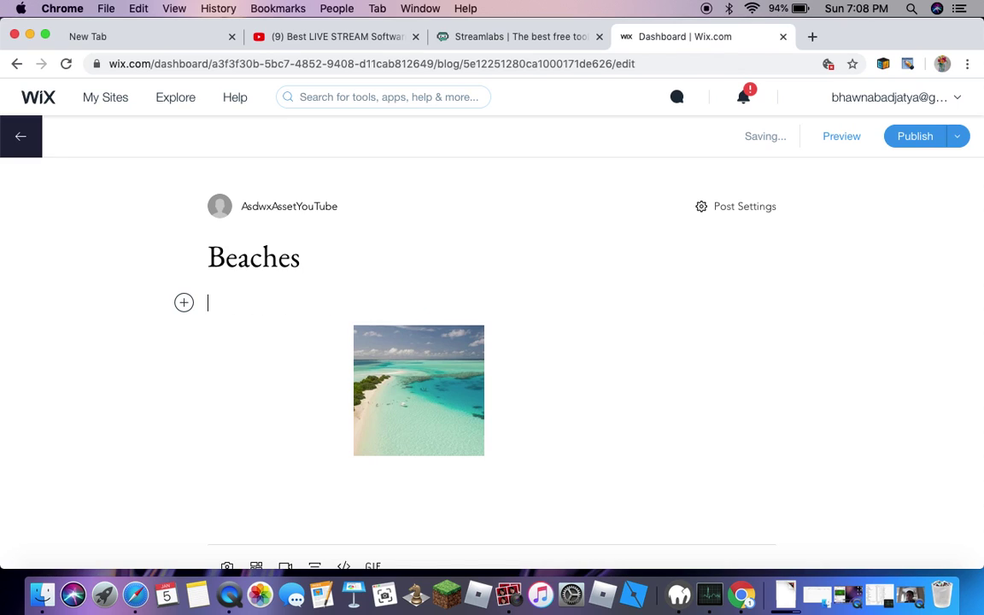
click(395, 249)
key(BackSpace)
key(BackSpace)
key(BackSpace)
key(BackSpace)
key(BackSpace)
key(BackSpace)
key(BackSpace)
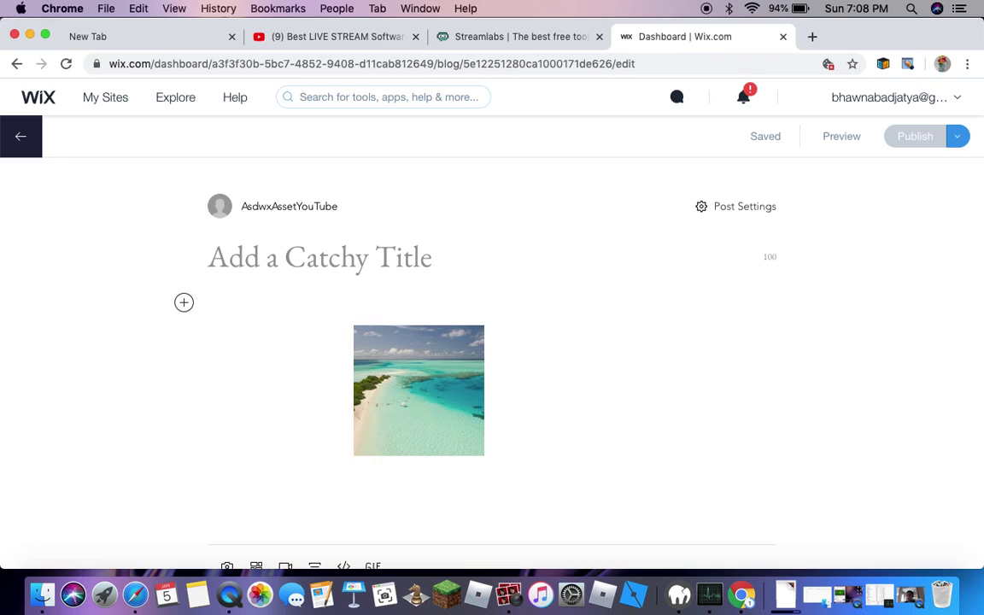
text(P)
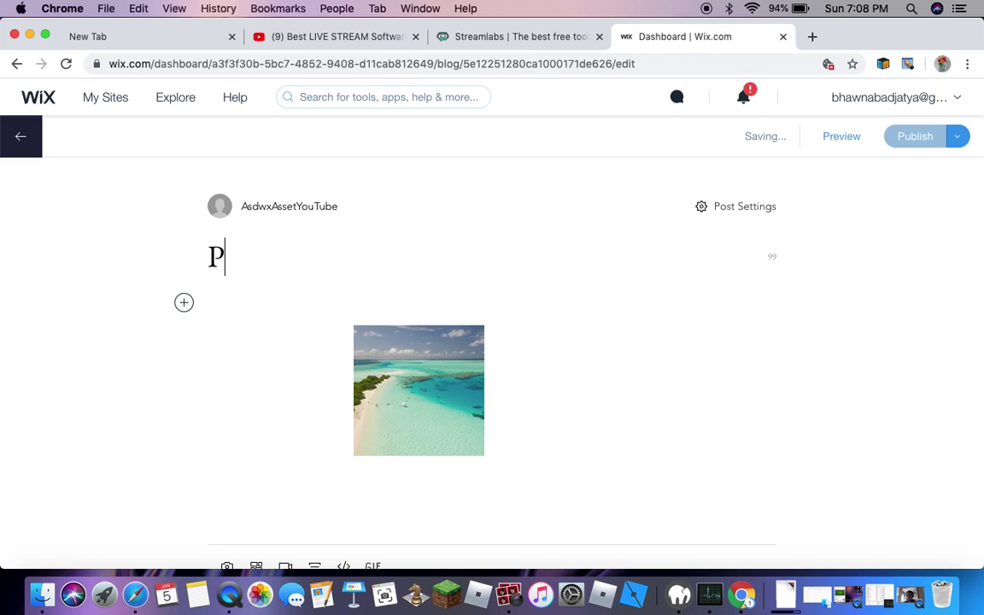
text(hotos)
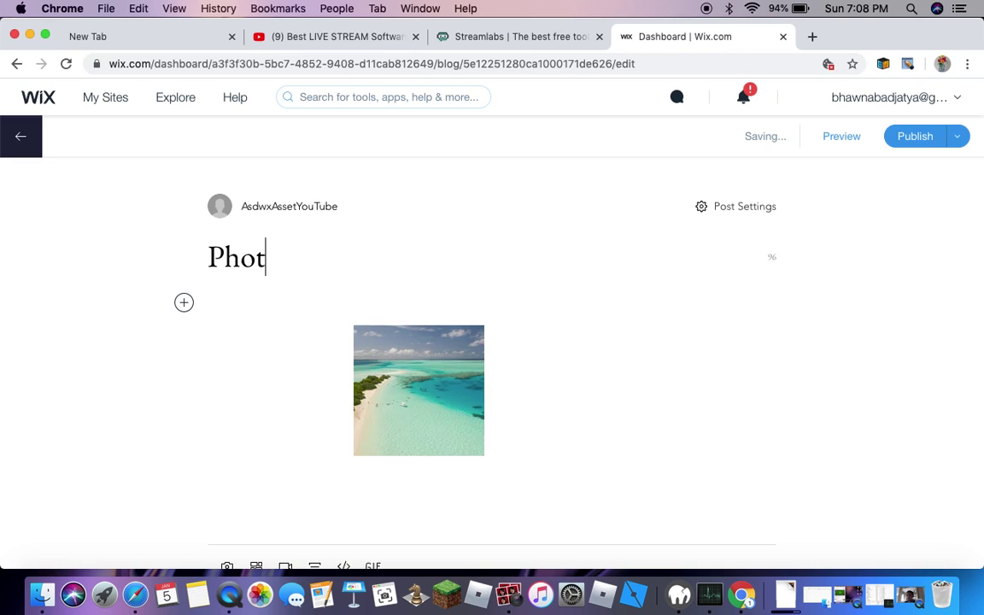
click(423, 509)
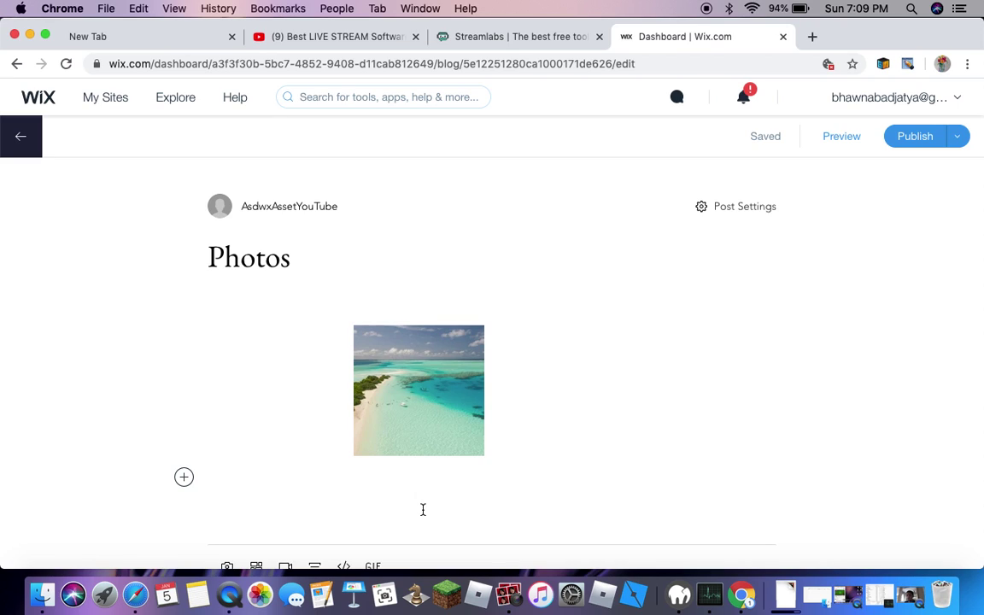
click(186, 477)
Add the Unsplash husky photo below the beach image and start a line beneath it.
click(225, 481)
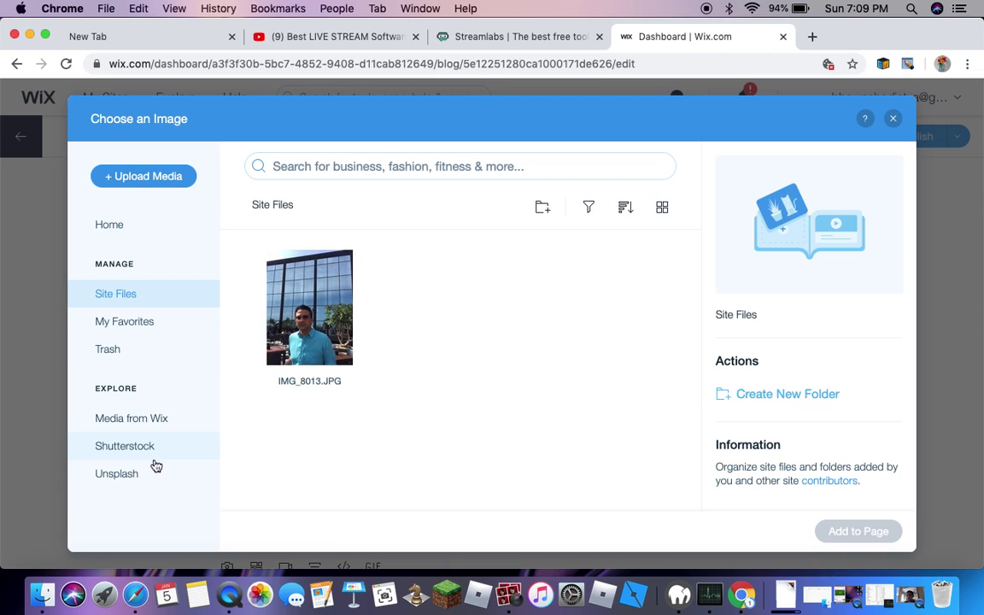
click(159, 474)
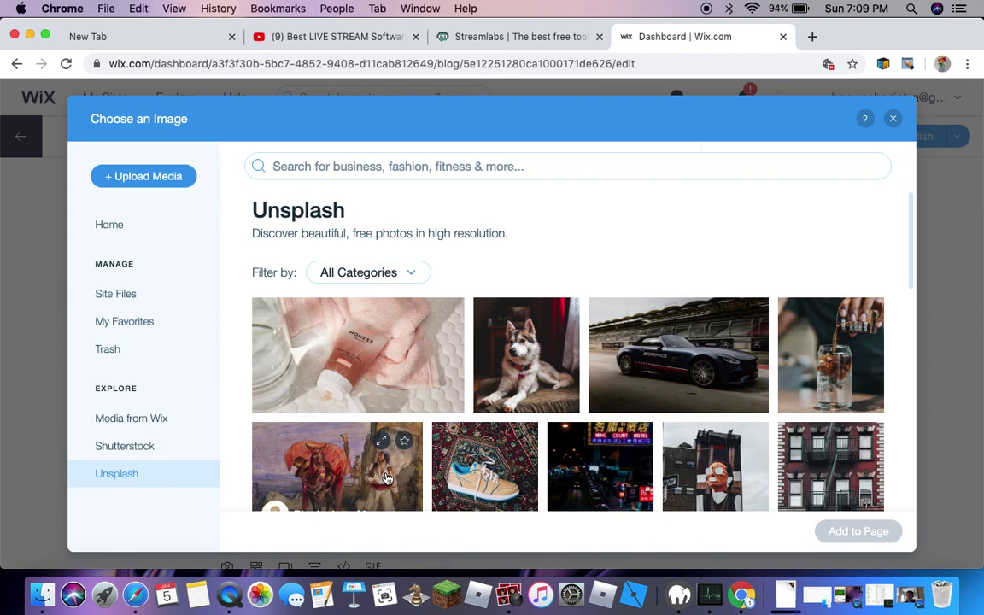
click(553, 335)
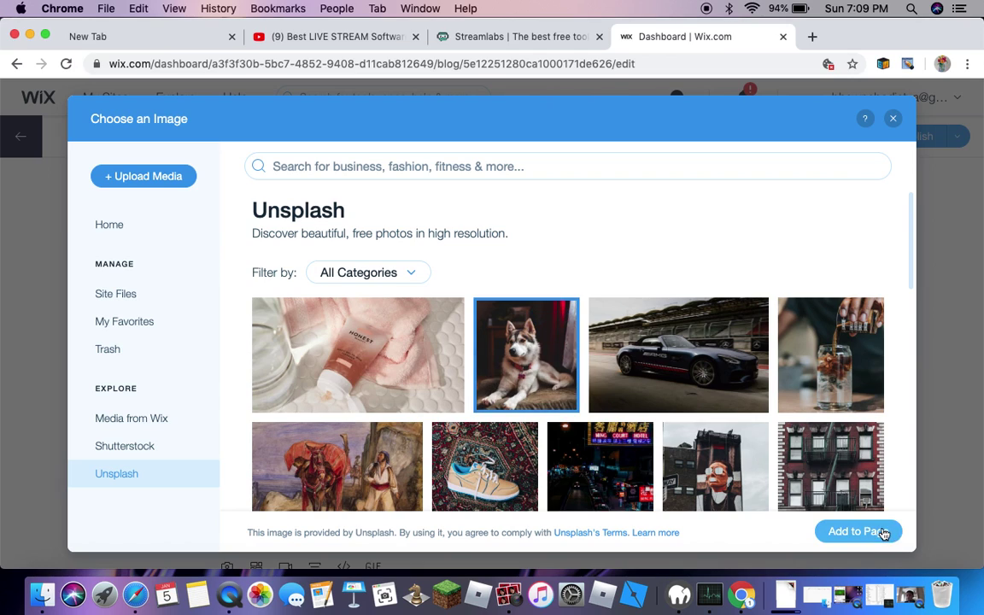
click(857, 531)
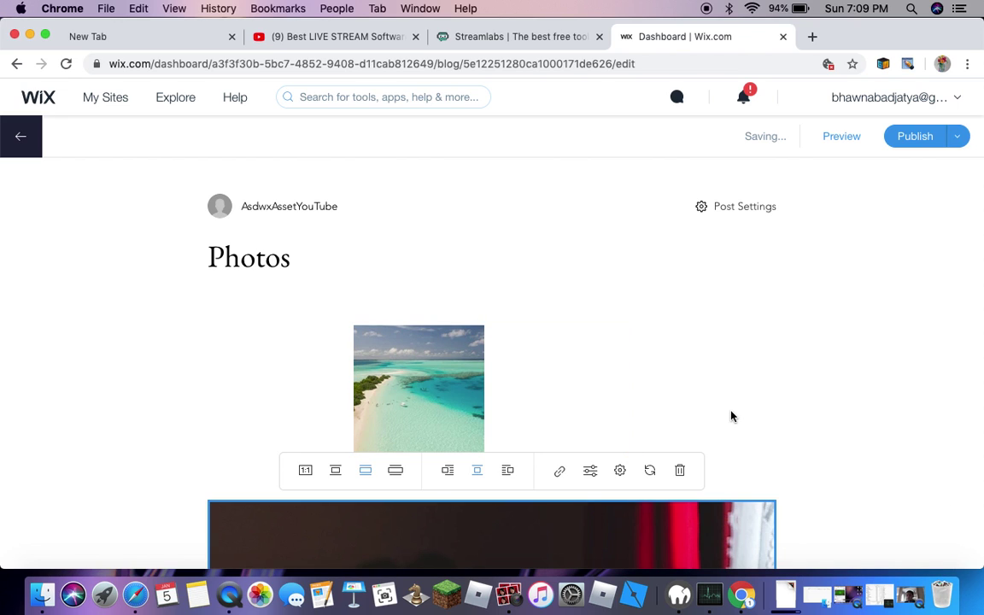
scroll(731, 416, down, 6)
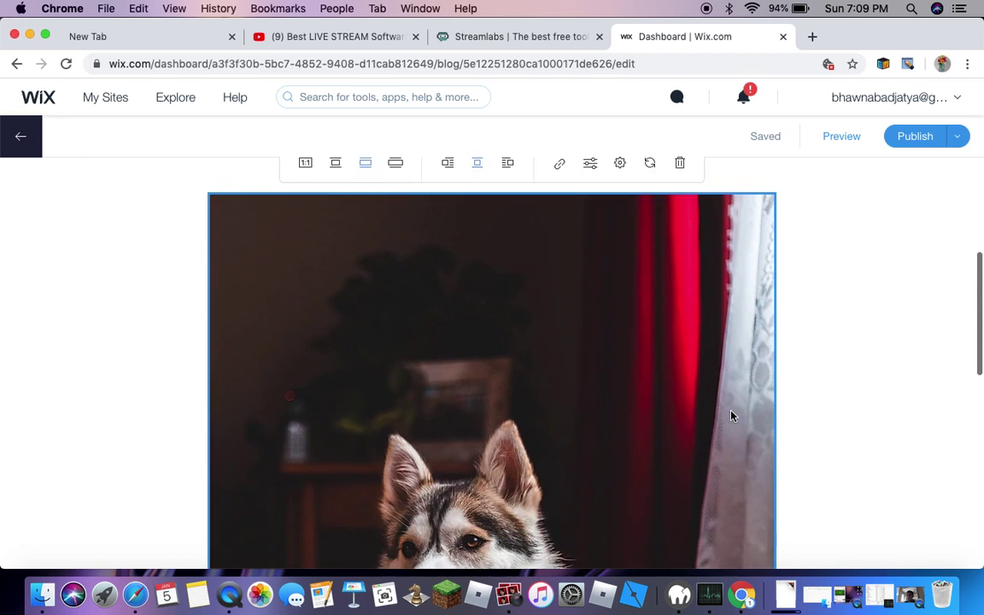
scroll(731, 416, down, 5)
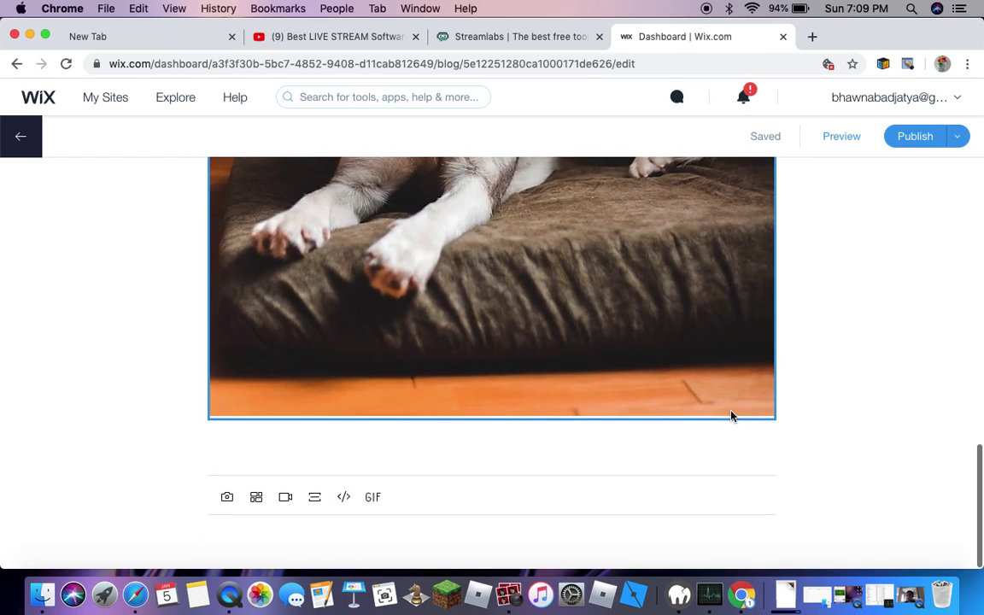
click(523, 459)
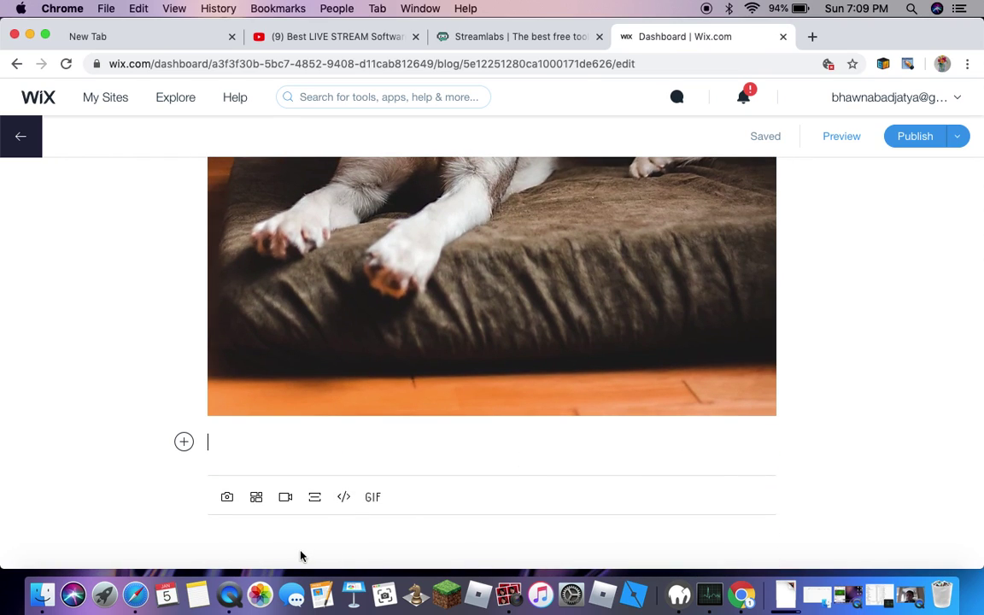
click(373, 498)
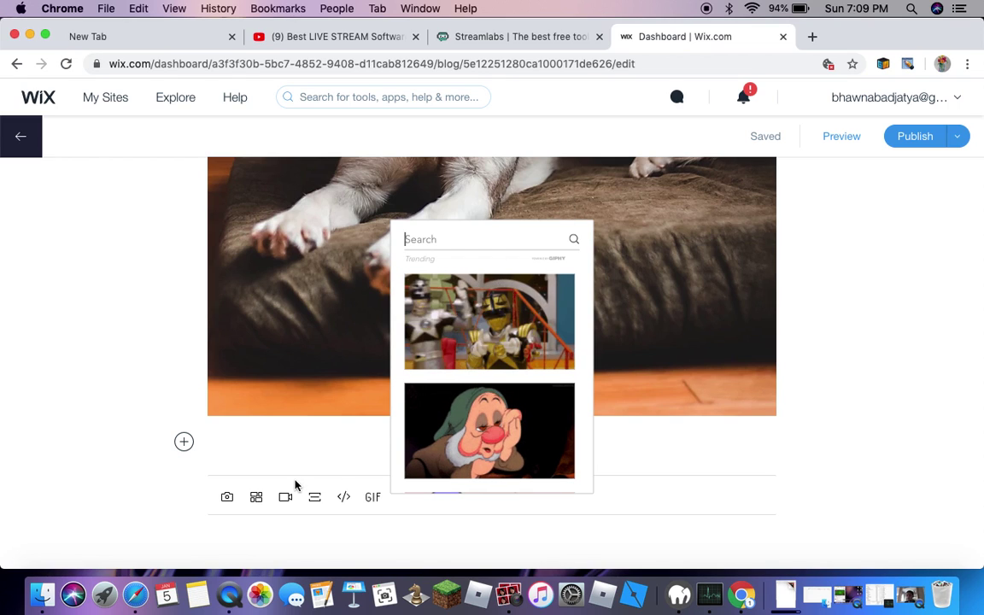
click(315, 504)
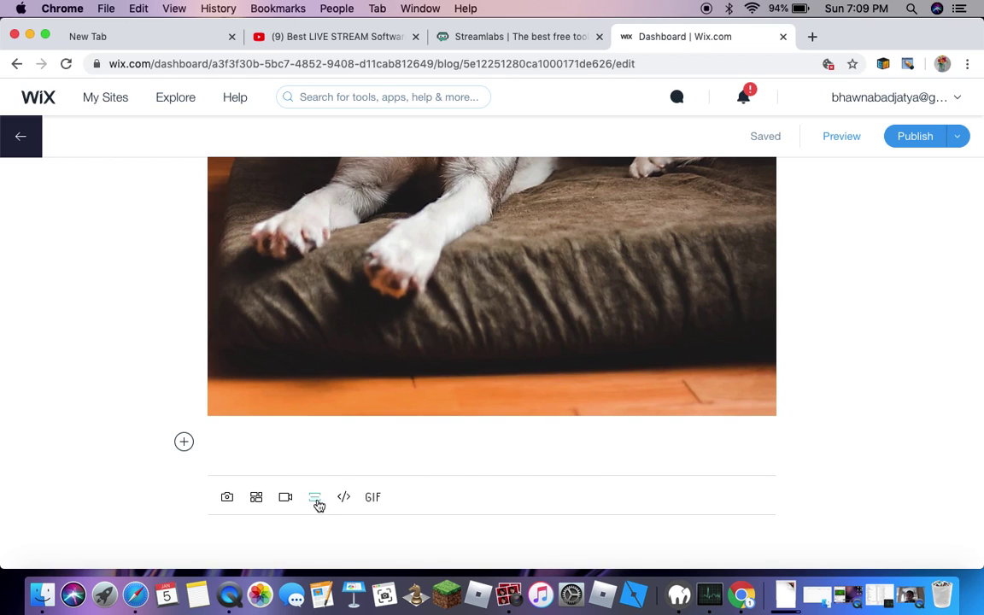
Add a gallery with the aerial sand-and-waves photo found by searching 'sand' in Media from Wix.
click(254, 497)
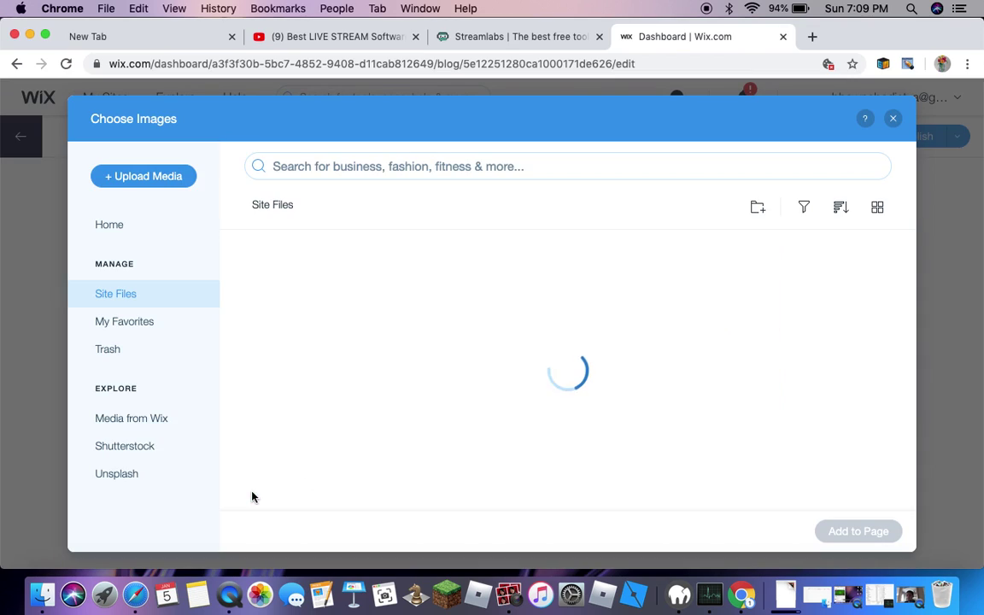
click(160, 423)
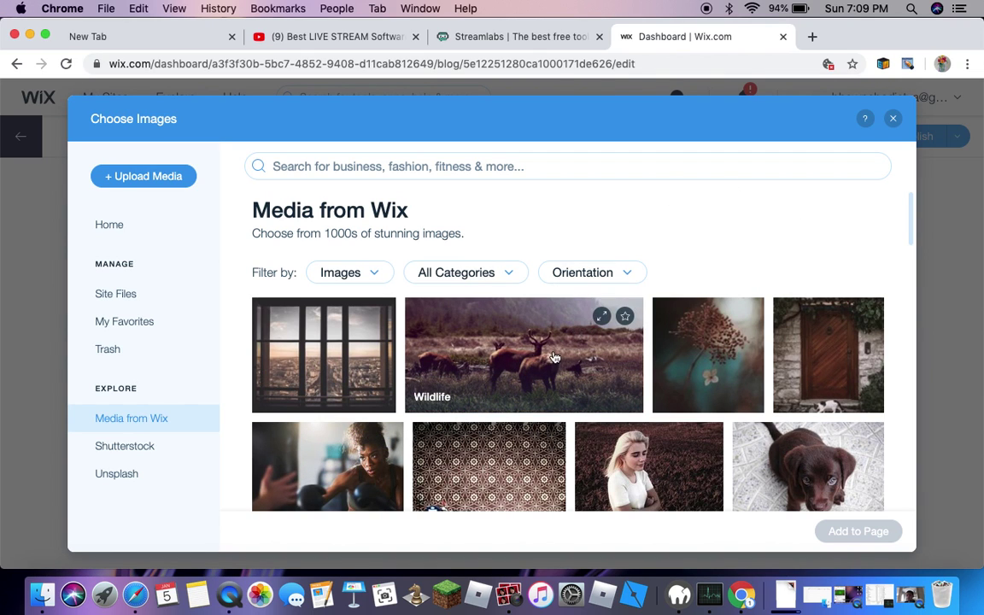
click(536, 173)
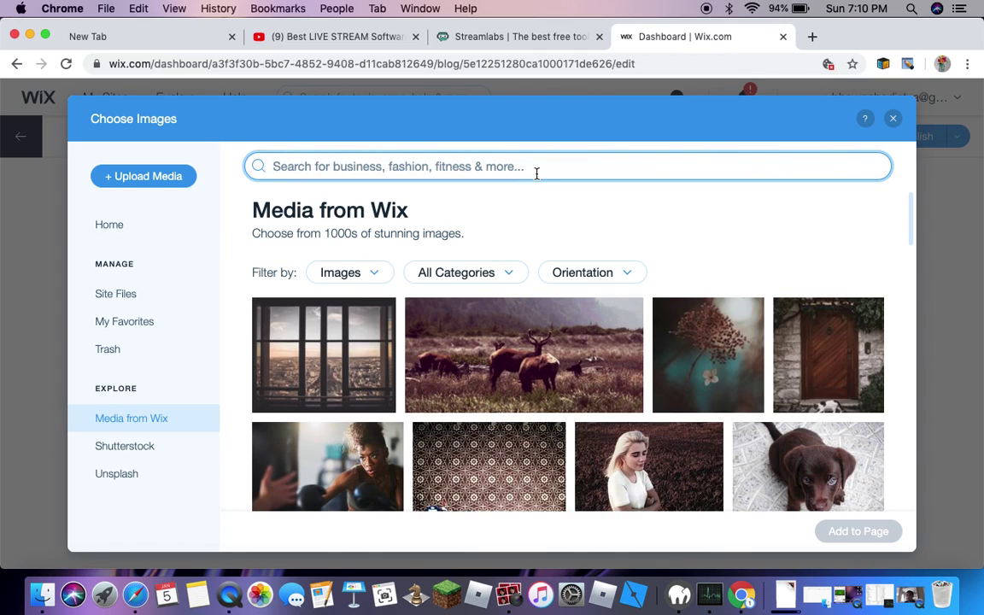
text(san)
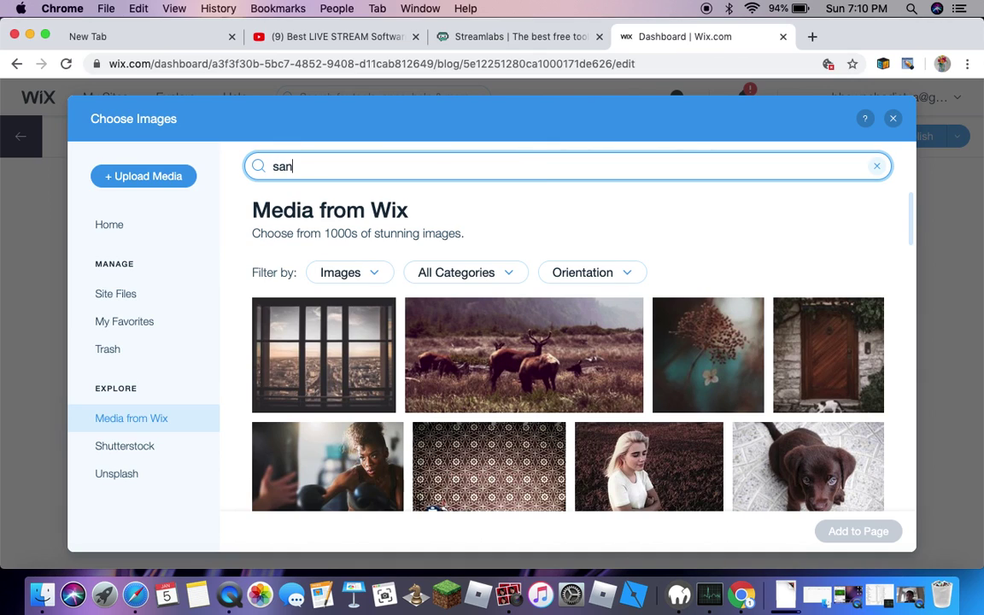
text(d)
key(Return)
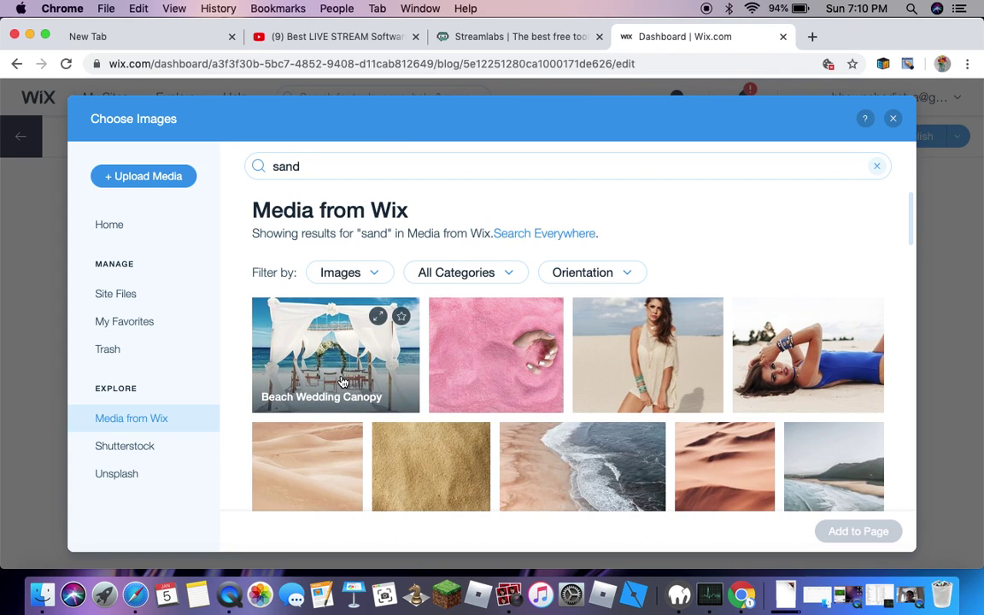
click(595, 476)
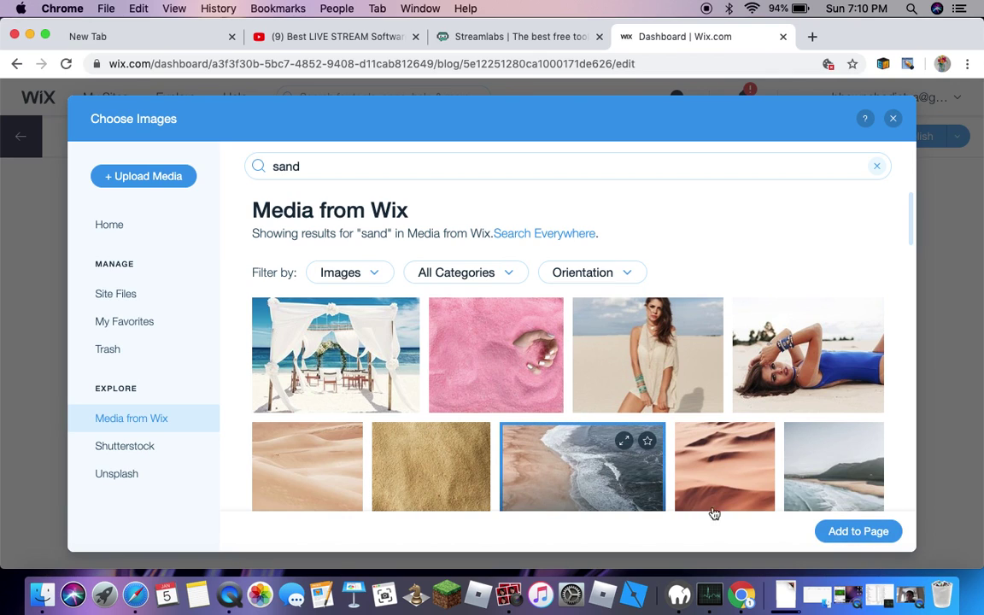
click(858, 532)
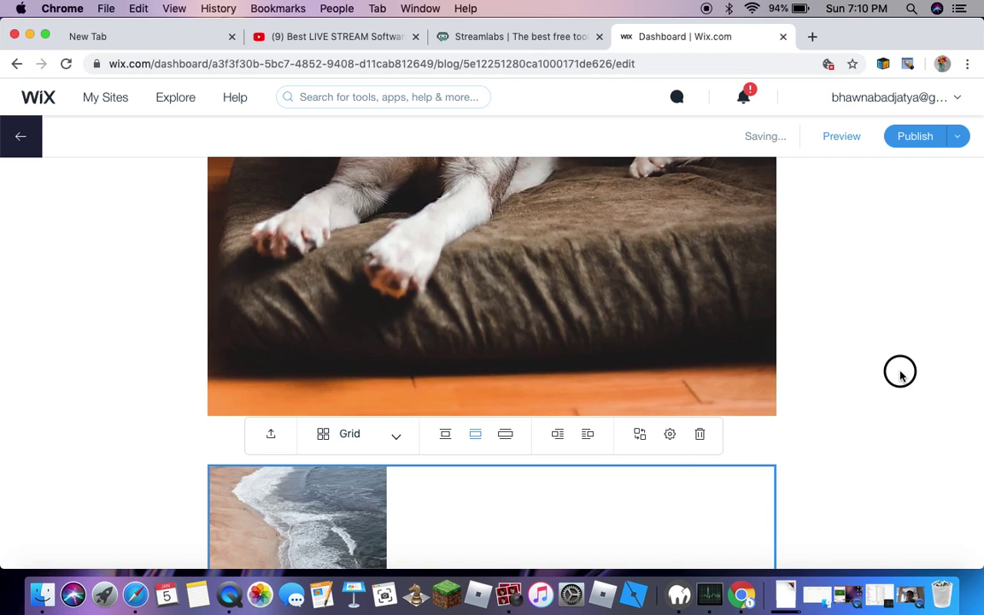
scroll(900, 377, down, 5)
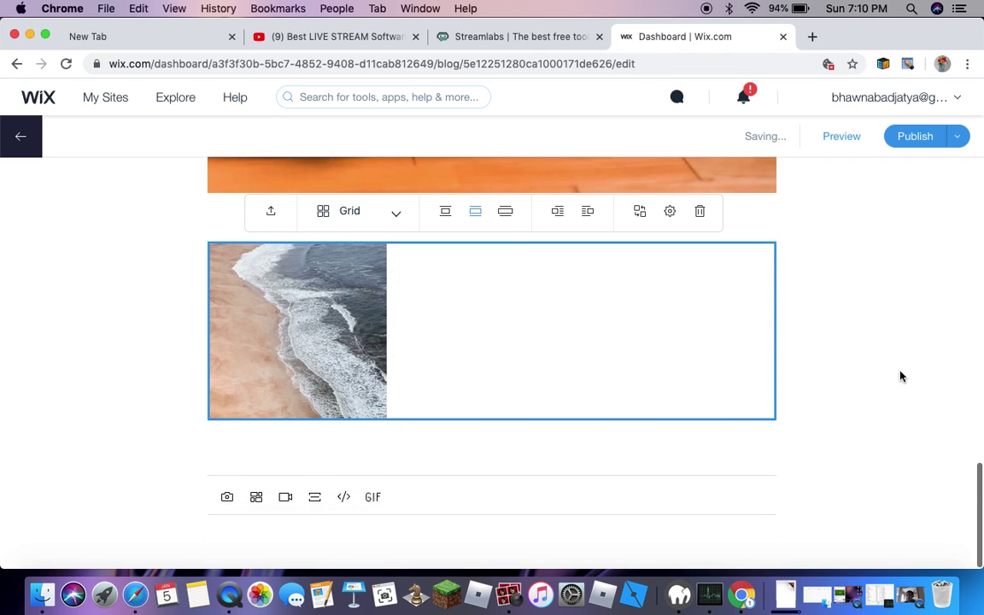
click(581, 457)
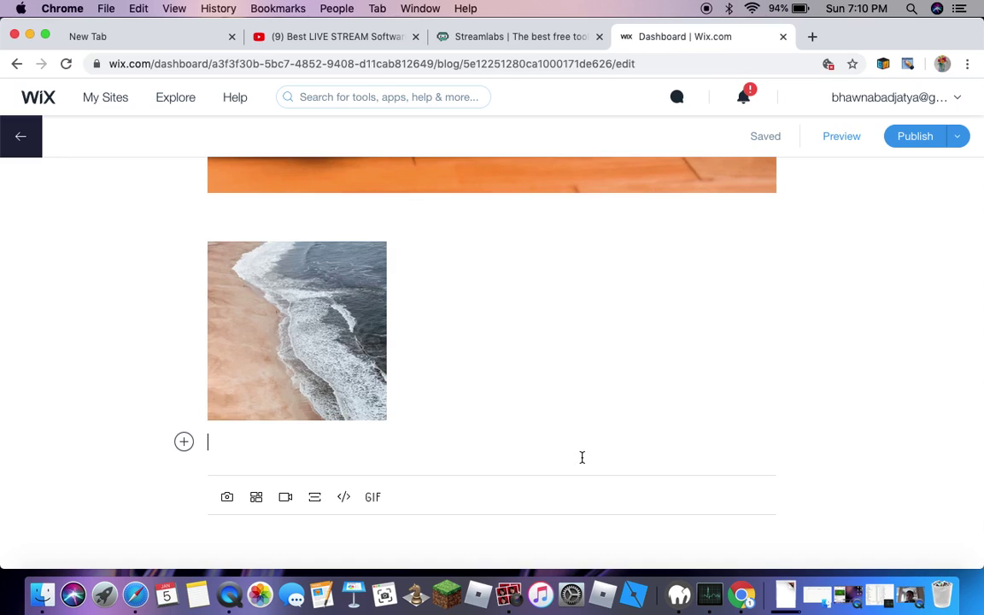
Type the caption 'There Are Amazing Photos In The' below the sand gallery.
text(There Are Amazing P)
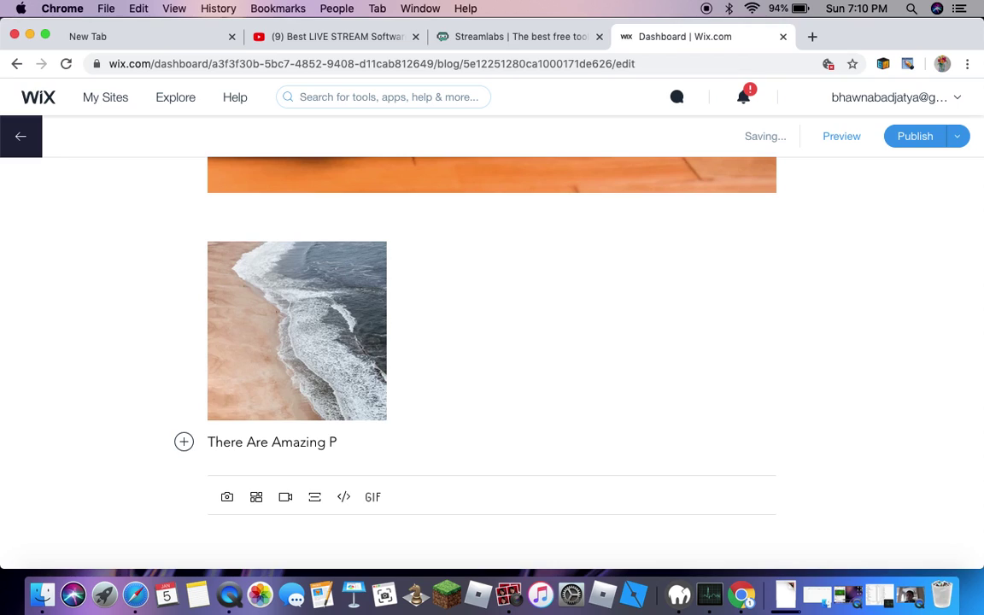
text(hotos In The)
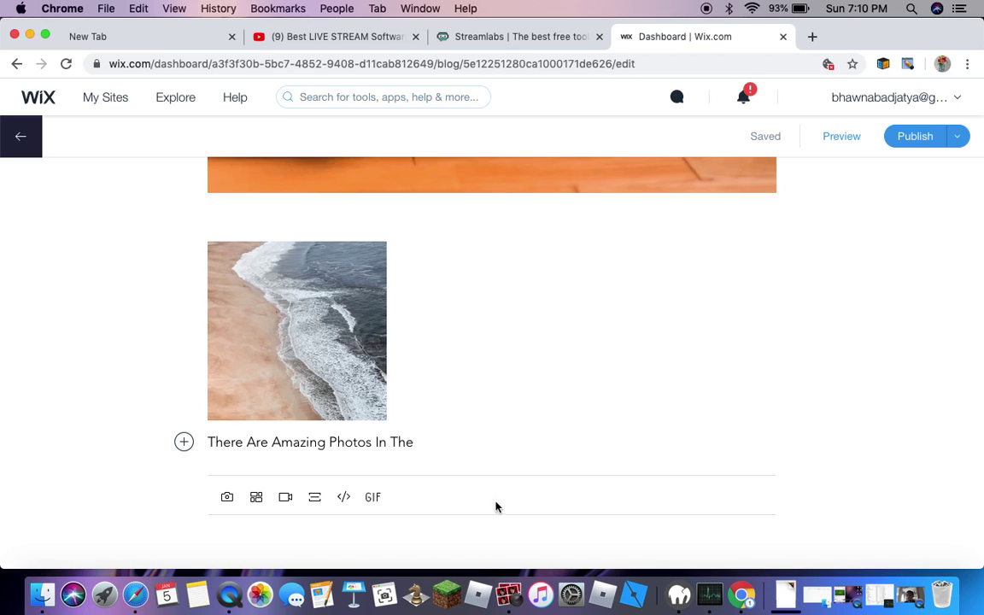
click(315, 498)
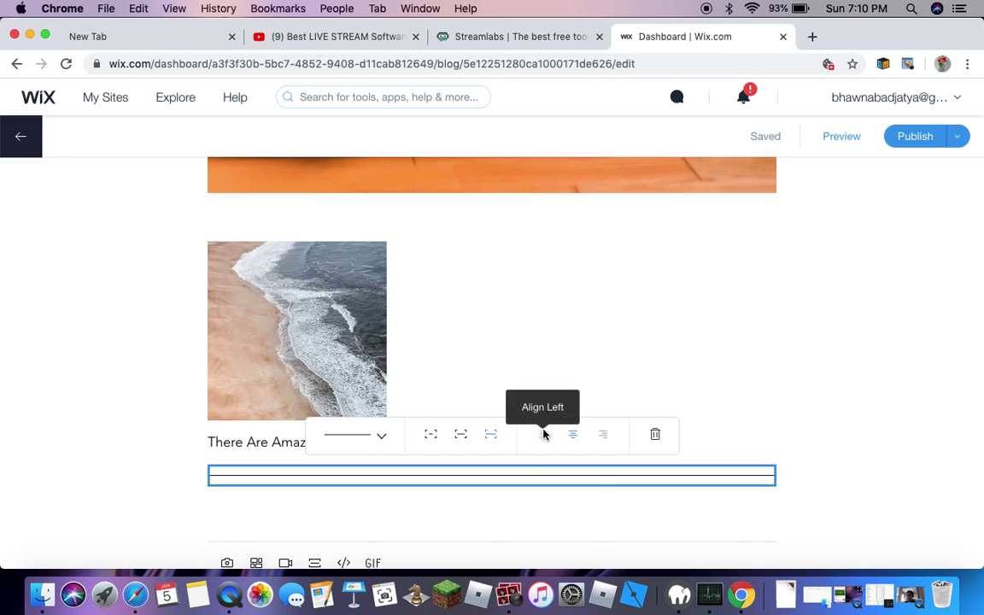
click(574, 438)
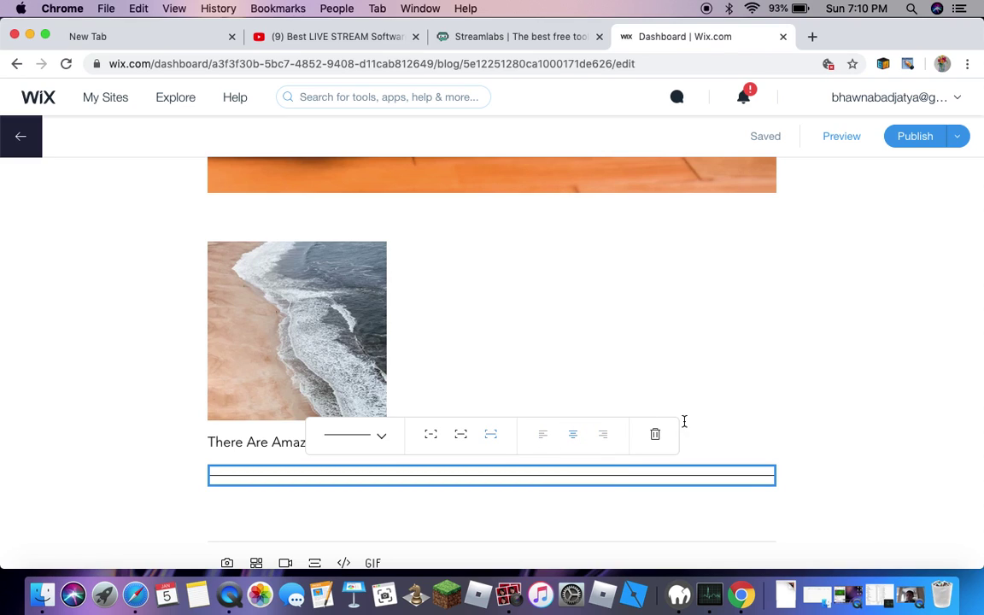
click(654, 437)
click(343, 477)
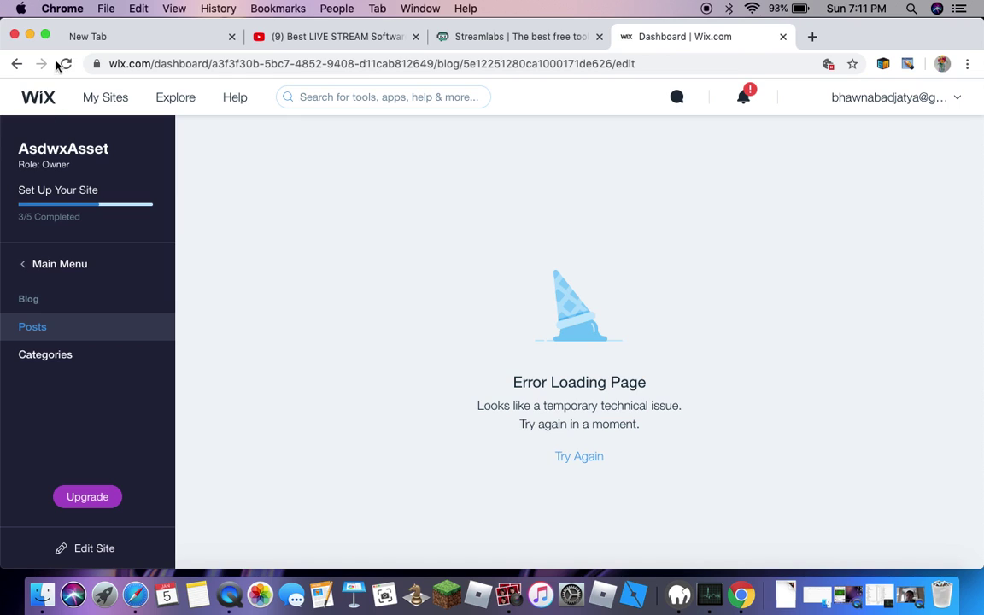
Minimise the Chrome window to reveal the desktop.
click(30, 36)
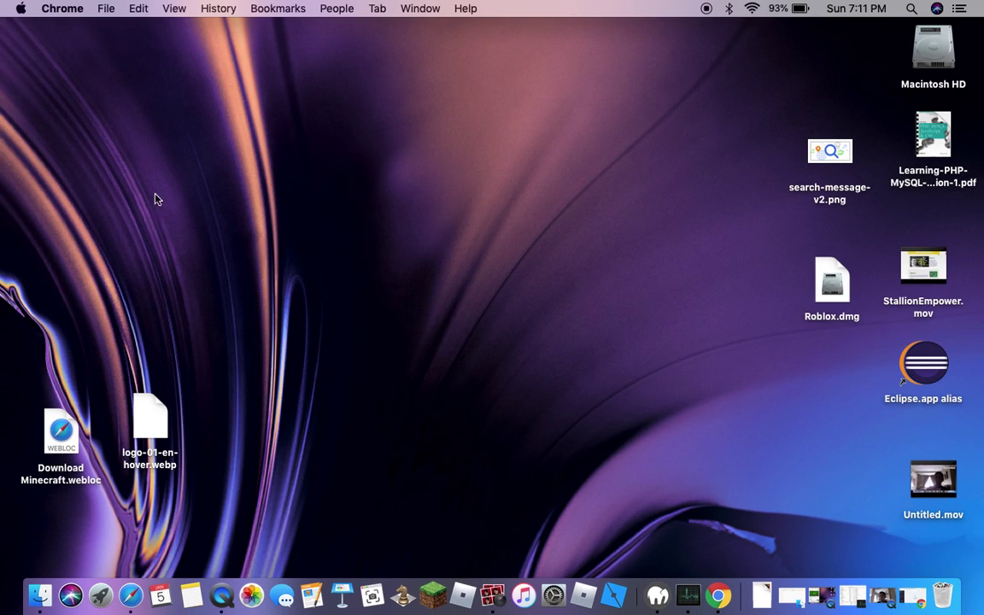